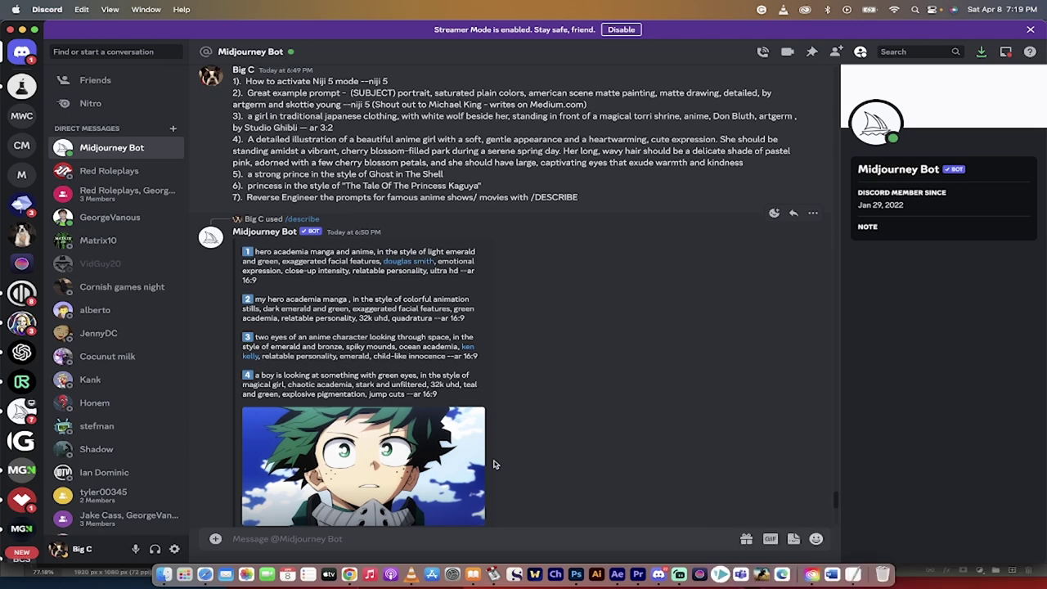
Submit the /imagine prompt 'prince --niji 5', replacing the mistyped 'bulldog' text
left_click(449, 540)
type("/im")
key("Return")
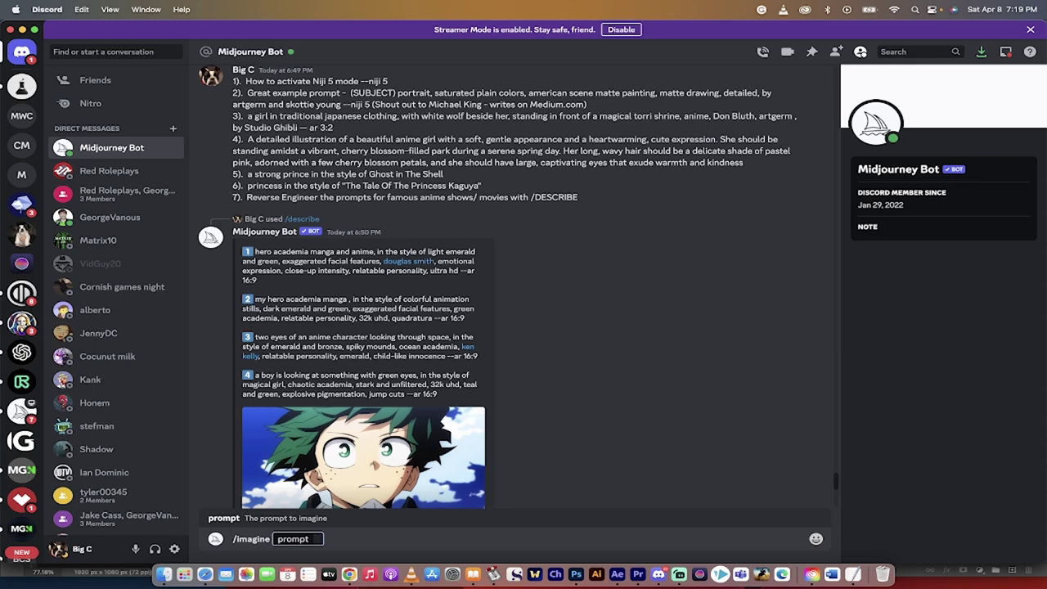
type("bulldog")
key("super+a")
key("BackSpace")
type("prince --nij")
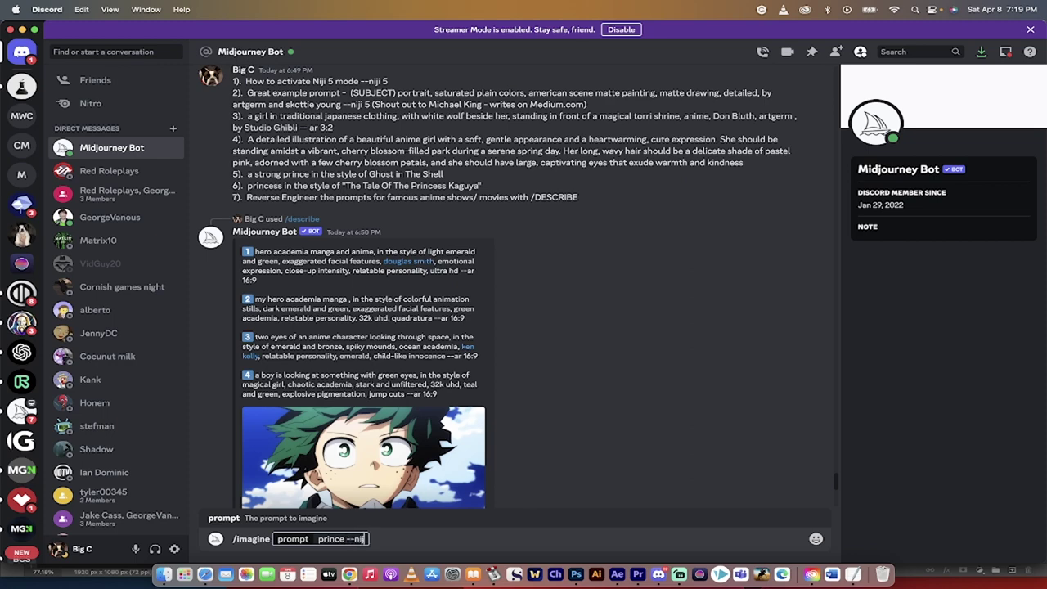
type("i 5")
key("Return")
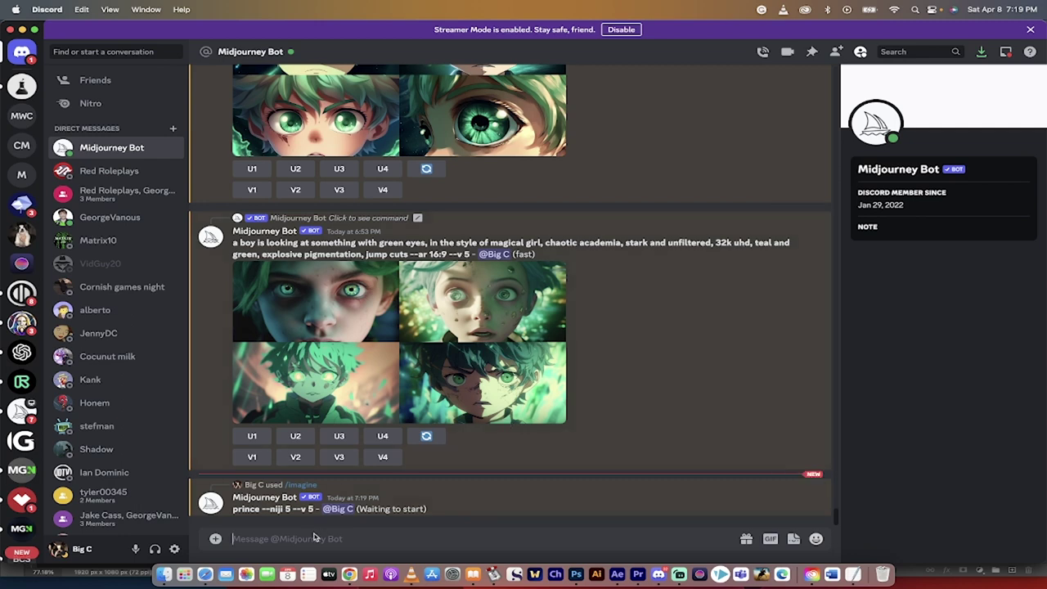
Use /settings to switch Midjourney's default model to Niji version 5
type("/settings")
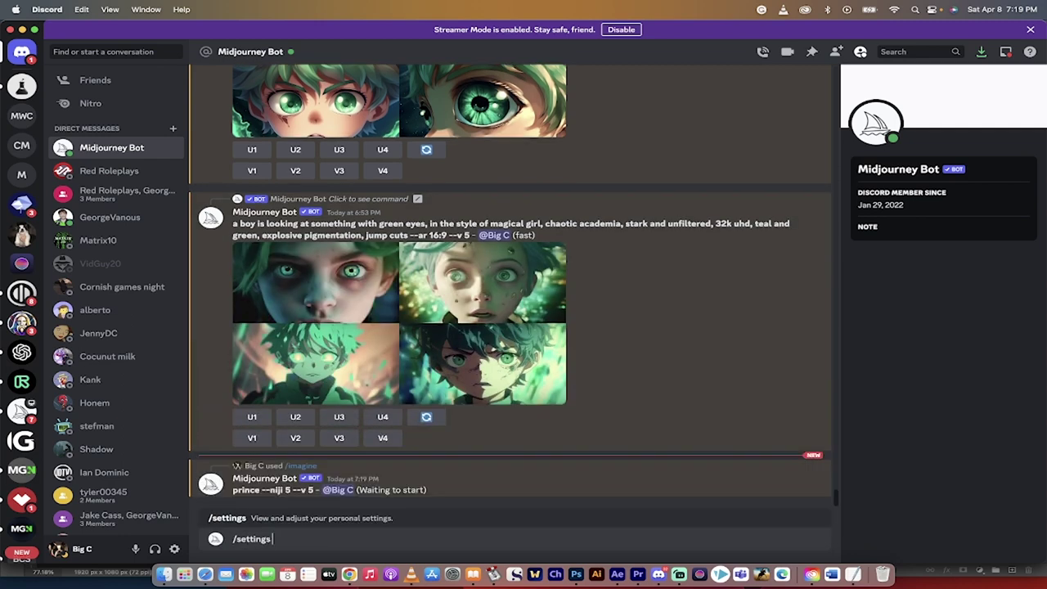
key("Return")
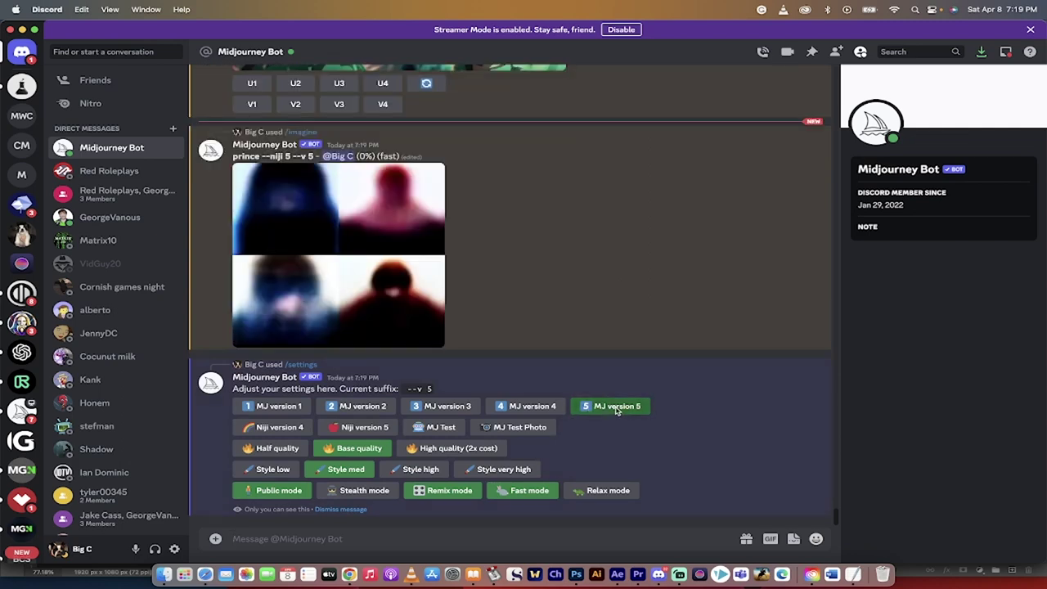
left_click(363, 432)
left_click(334, 542)
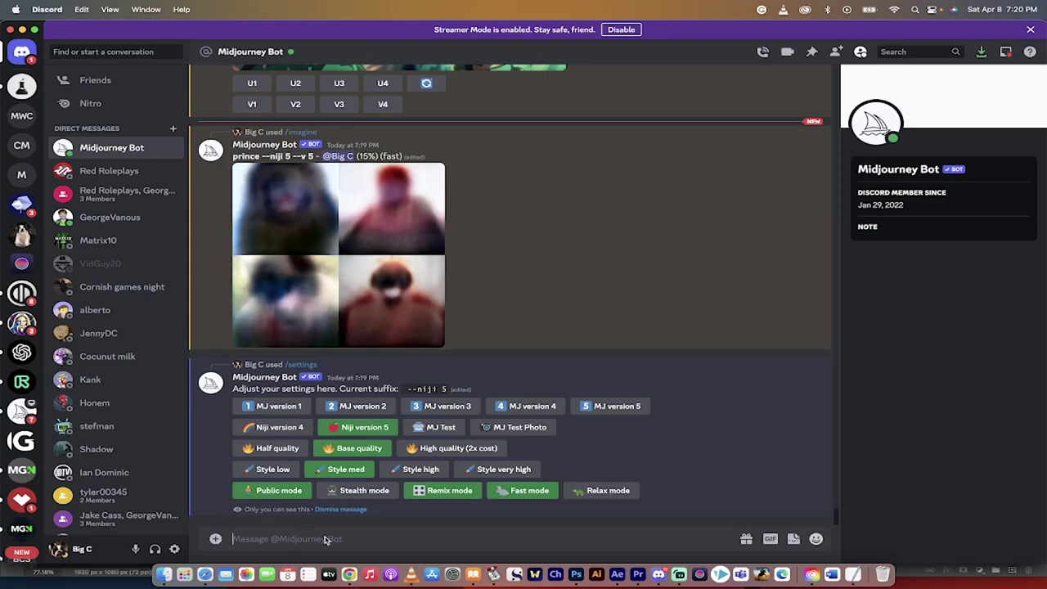
Copy example prompt 2, the portrait prompt with the (SUBJECT) placeholder
scroll(360, 364, "up", 20)
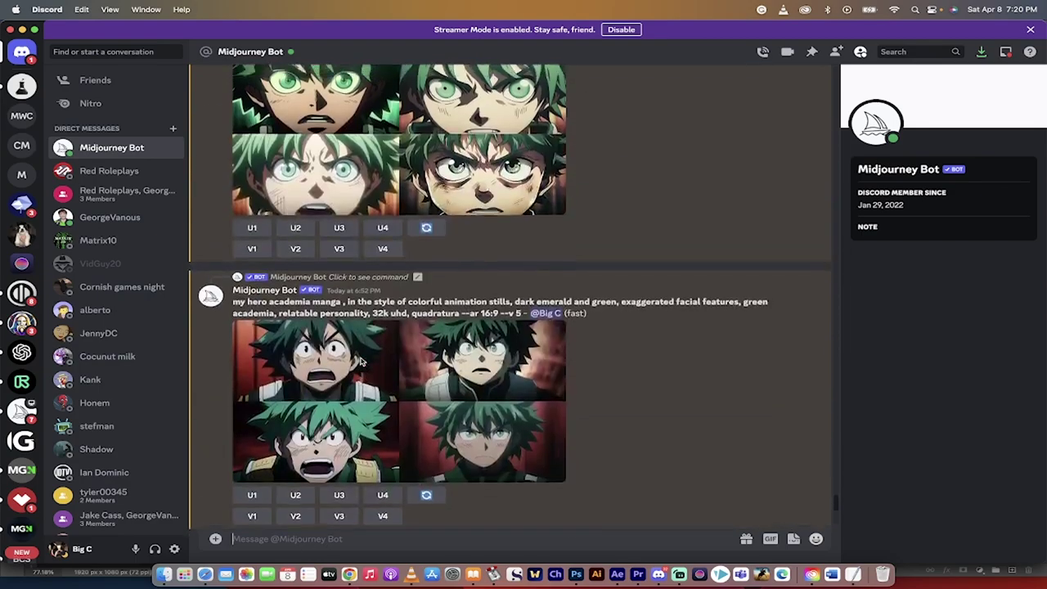
scroll(360, 362, "up", 3)
scroll(352, 352, "down", 1)
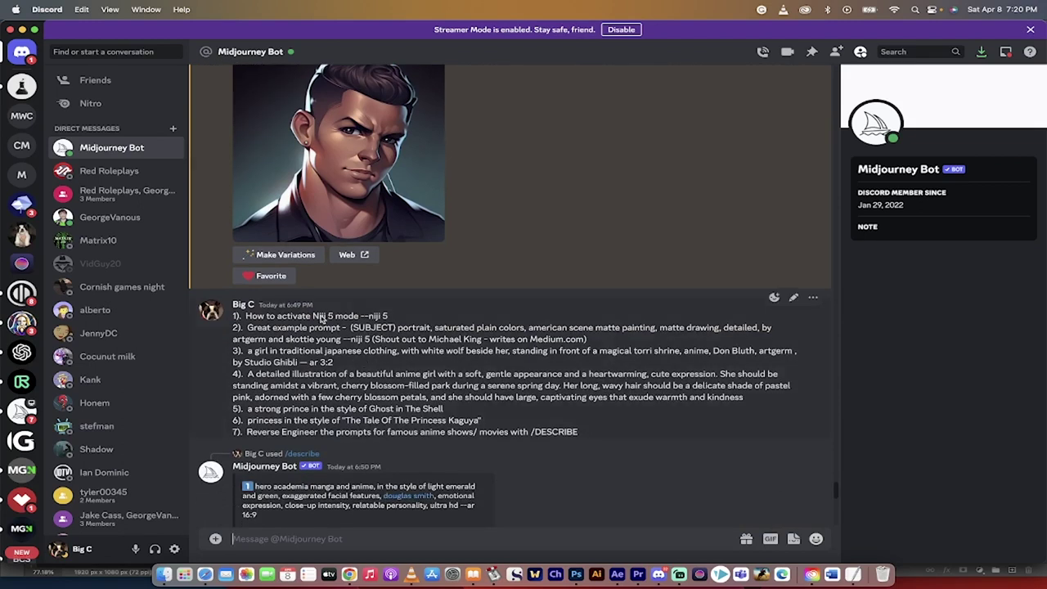
mouse_move(349, 327)
left_mouse_down()
mouse_move(357, 343)
mouse_move(342, 344)
left_mouse_up()
key("super+c")
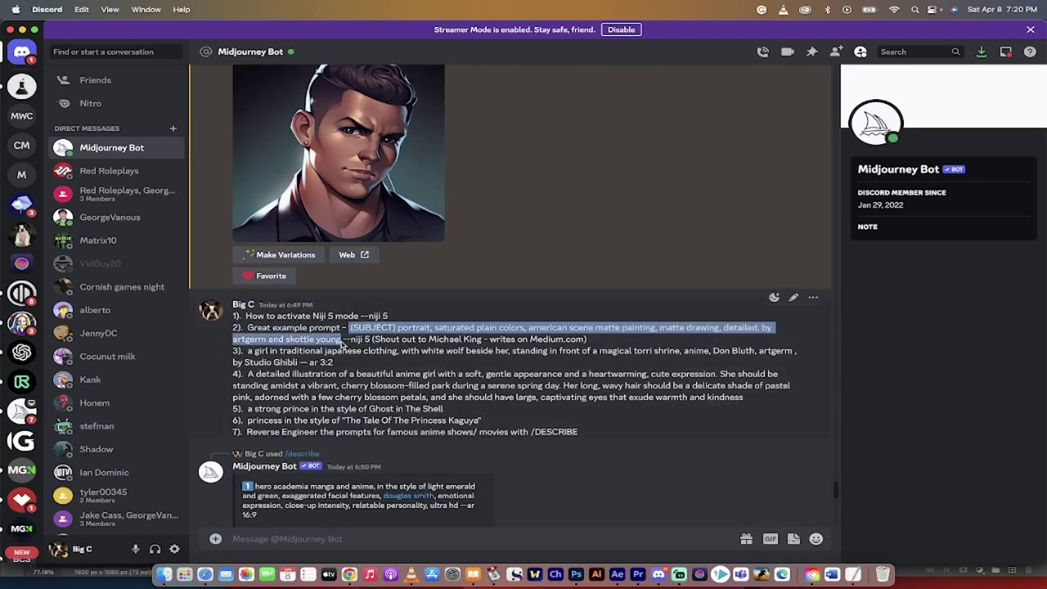
scroll(352, 343, "down", 20)
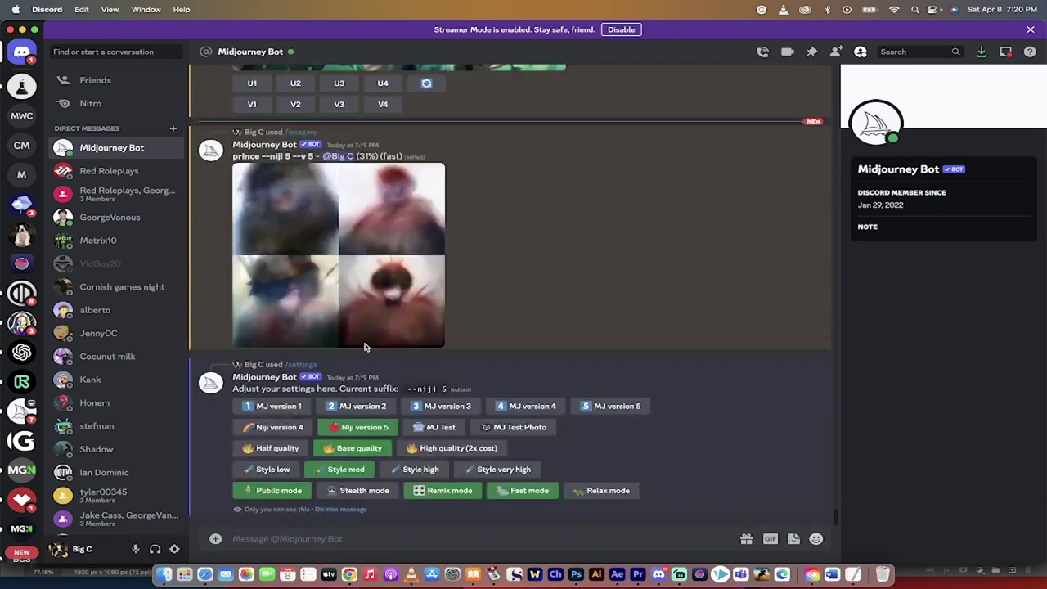
Paste it into a new /imagine prompt, replacing (SUBJECT) with 'A warrior prince'
left_click(285, 533)
type("/imagine")
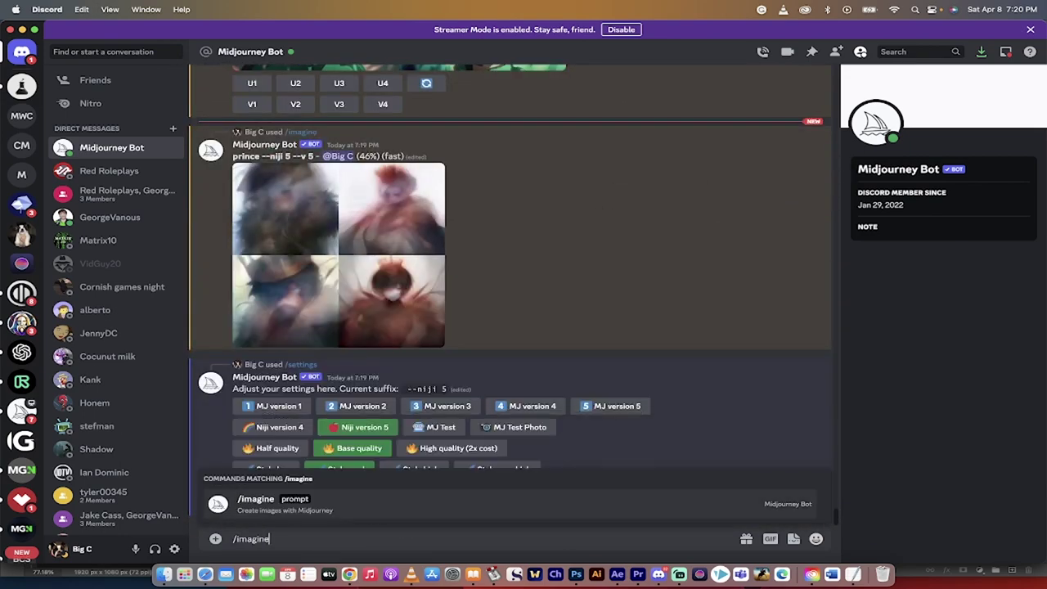
key("Tab")
key("super+v")
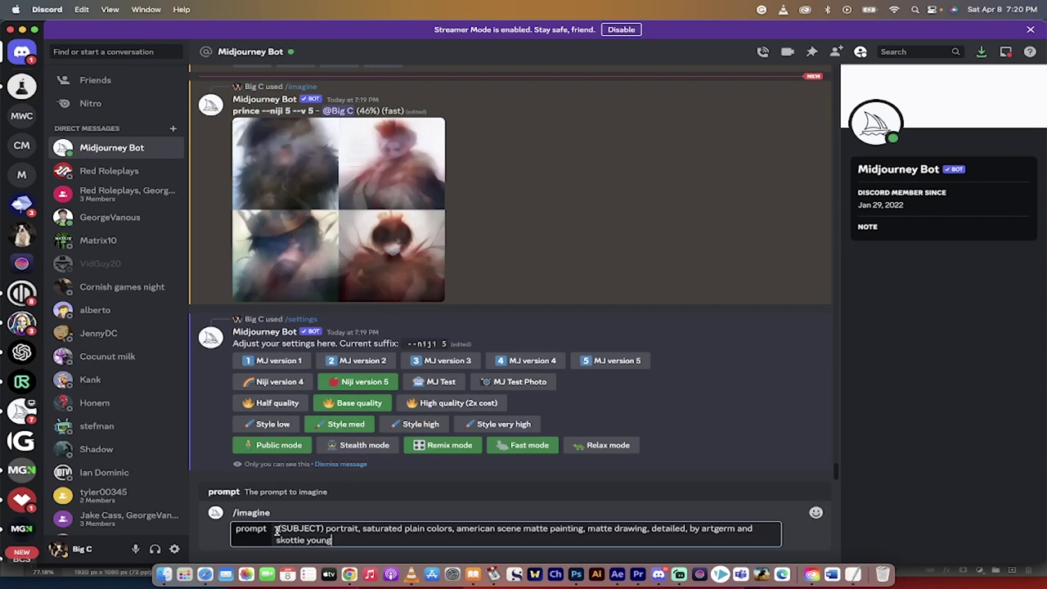
left_click_drag(326, 532, 279, 534)
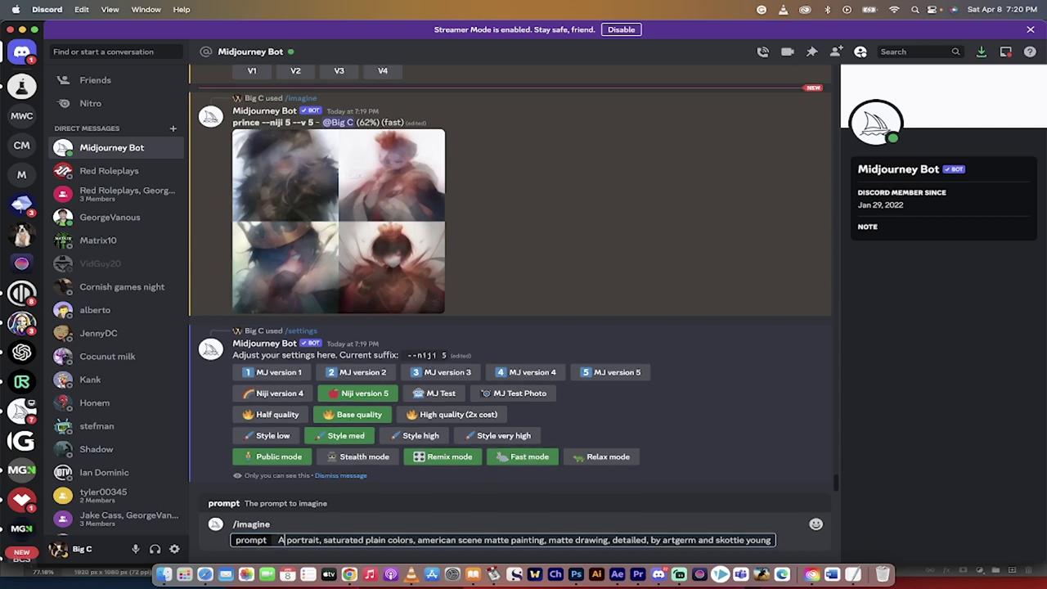
type("A warrior prince")
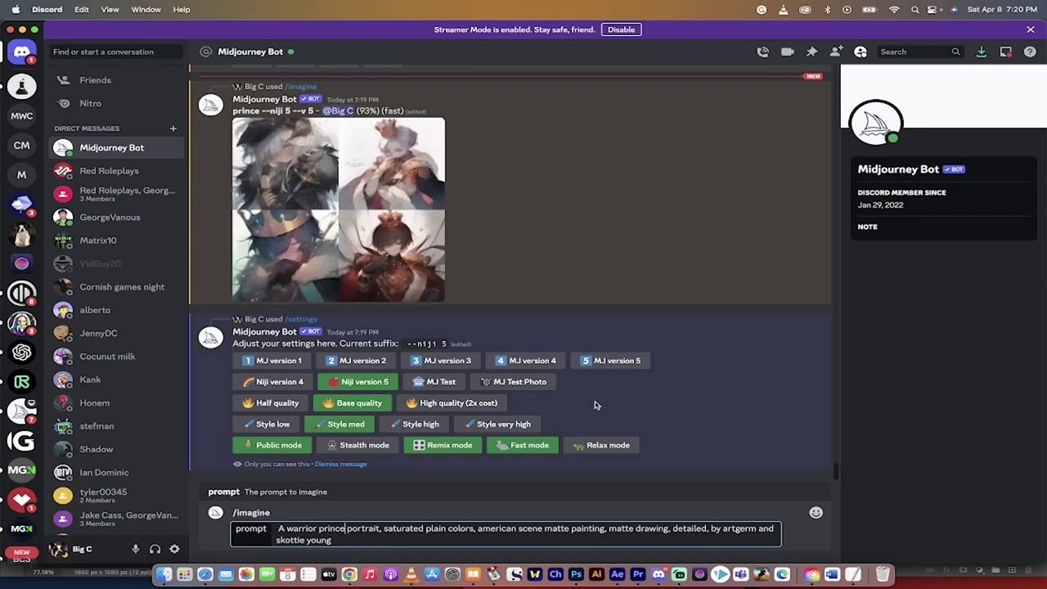
scroll(595, 405, "up", 20)
scroll(595, 404, "up", 10)
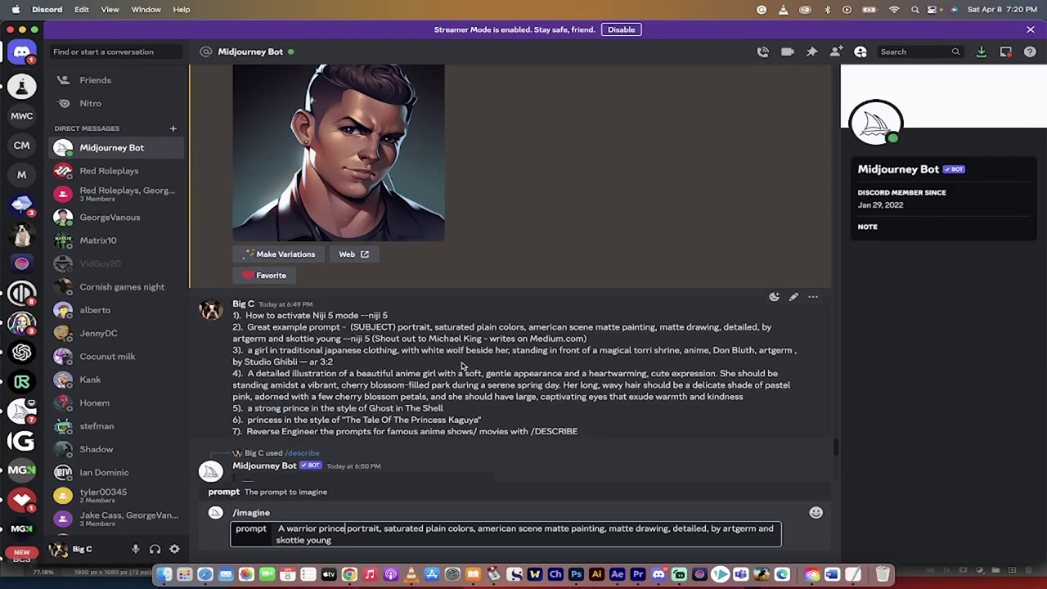
scroll(460, 348, "down", 20)
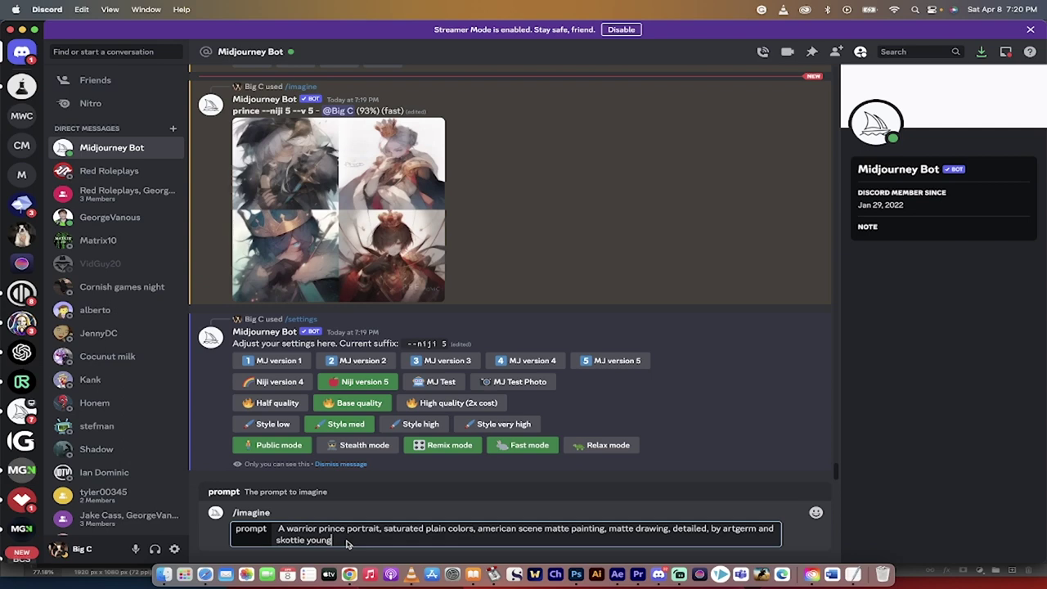
Submit the warrior prince portrait prompt and inspect the finished prince --niji 5 grid
key("Return")
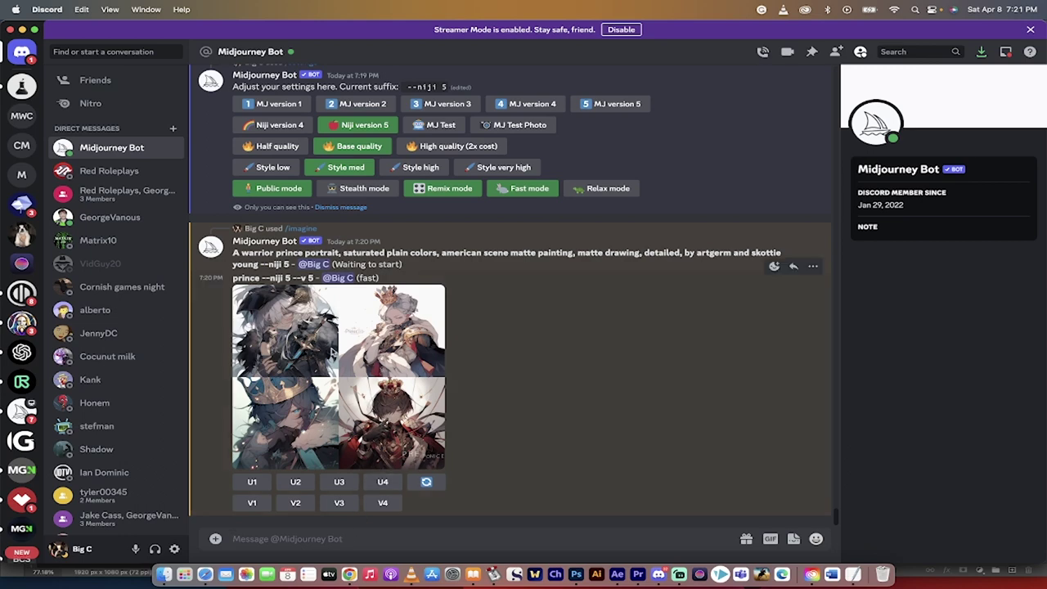
left_click(295, 356)
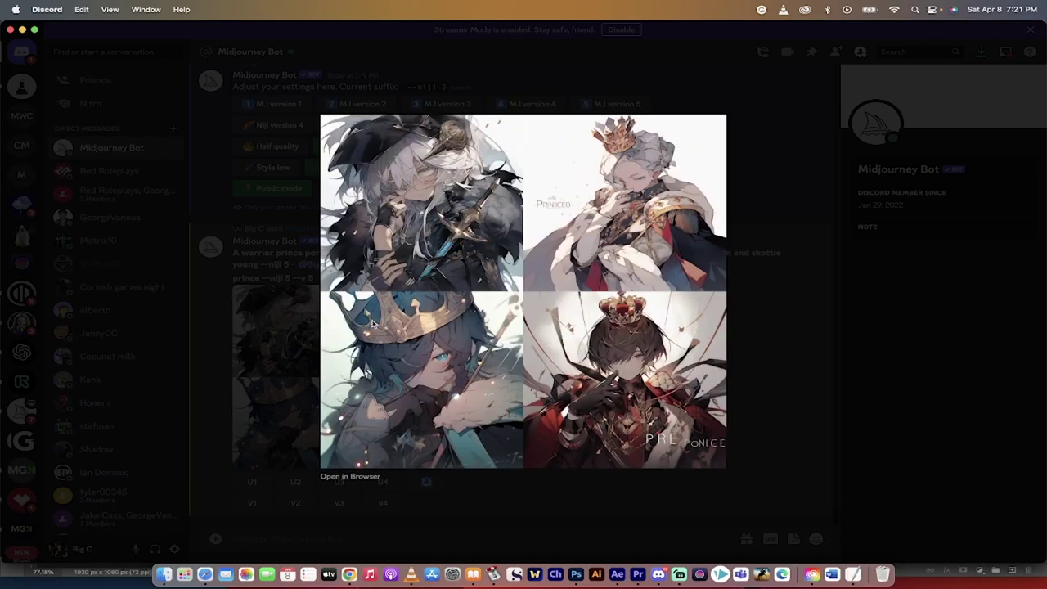
left_click(278, 374)
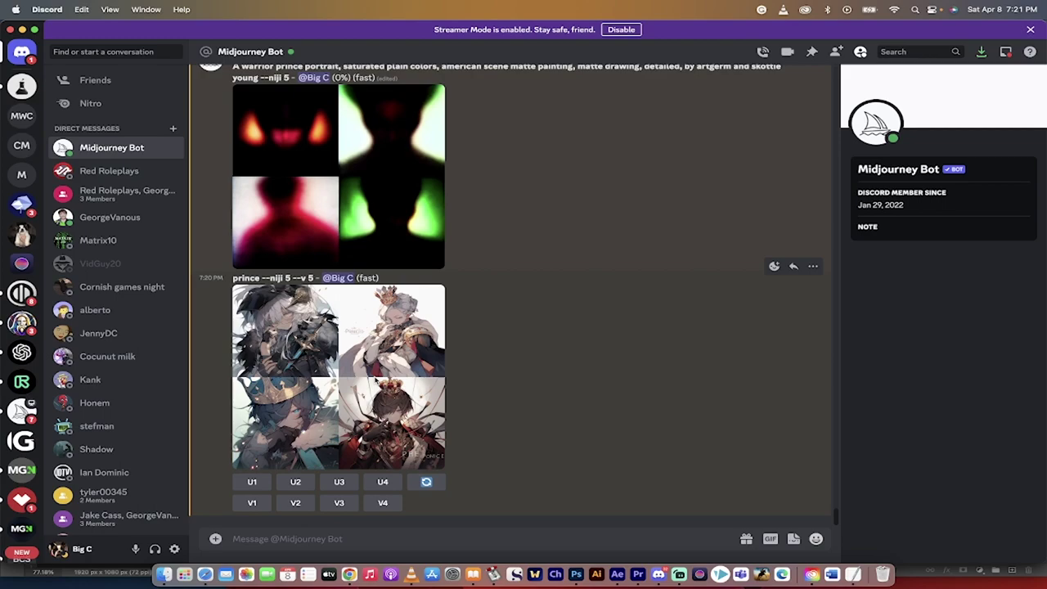
left_click(376, 381)
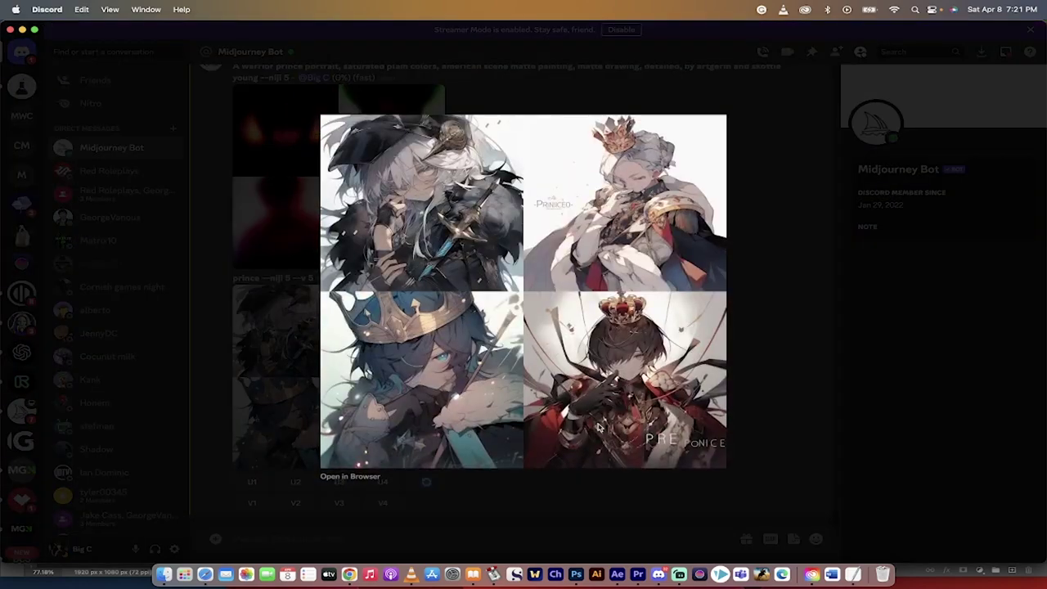
left_click(570, 504)
scroll(537, 402, "up", 4)
scroll(523, 393, "down", 4)
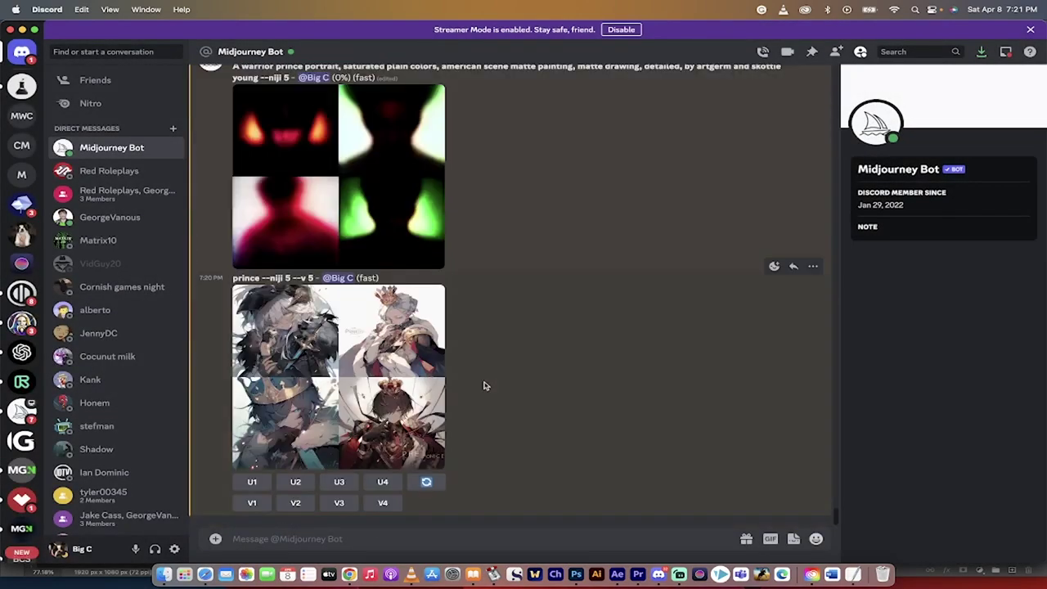
scroll(355, 342, "up", 2)
scroll(368, 295, "down", 2)
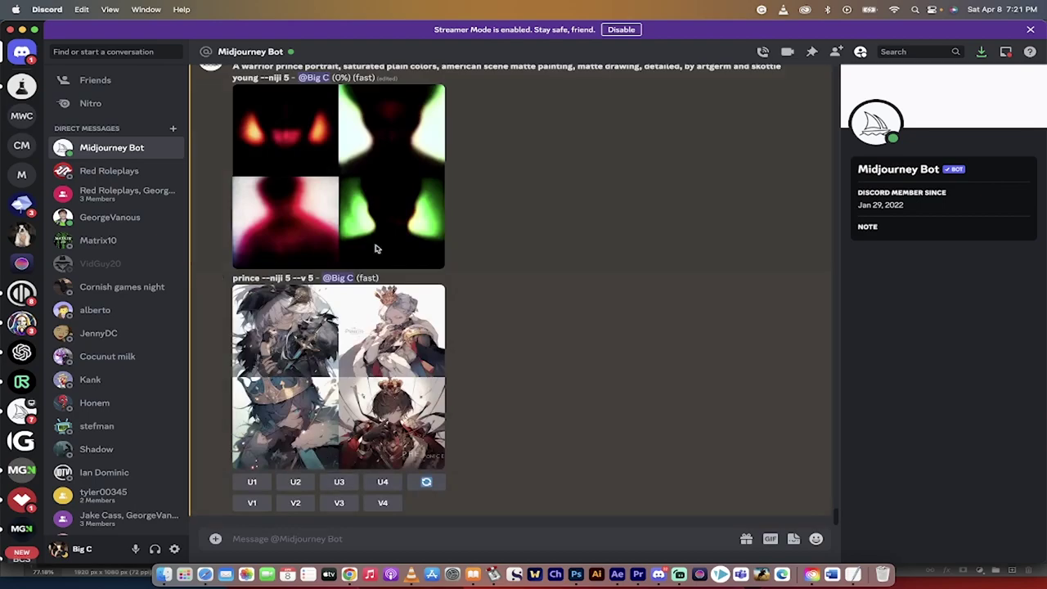
scroll(324, 358, "up", 10)
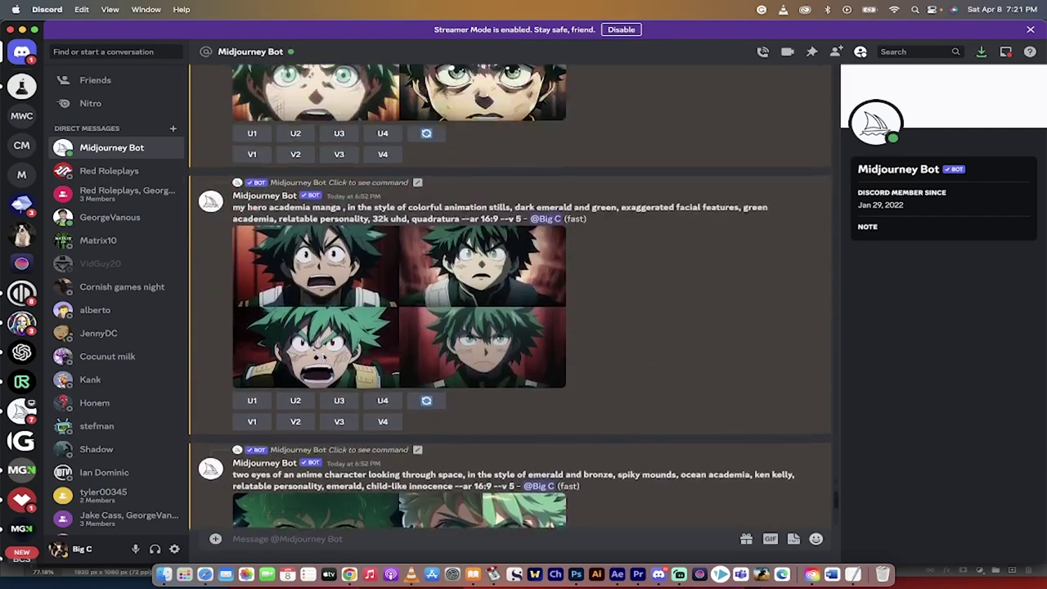
Copy prompt 3 (girl in Japanese clothing, white wolf, torri shrine) and submit it via /imagine
scroll(325, 357, "up", 10)
type("a")
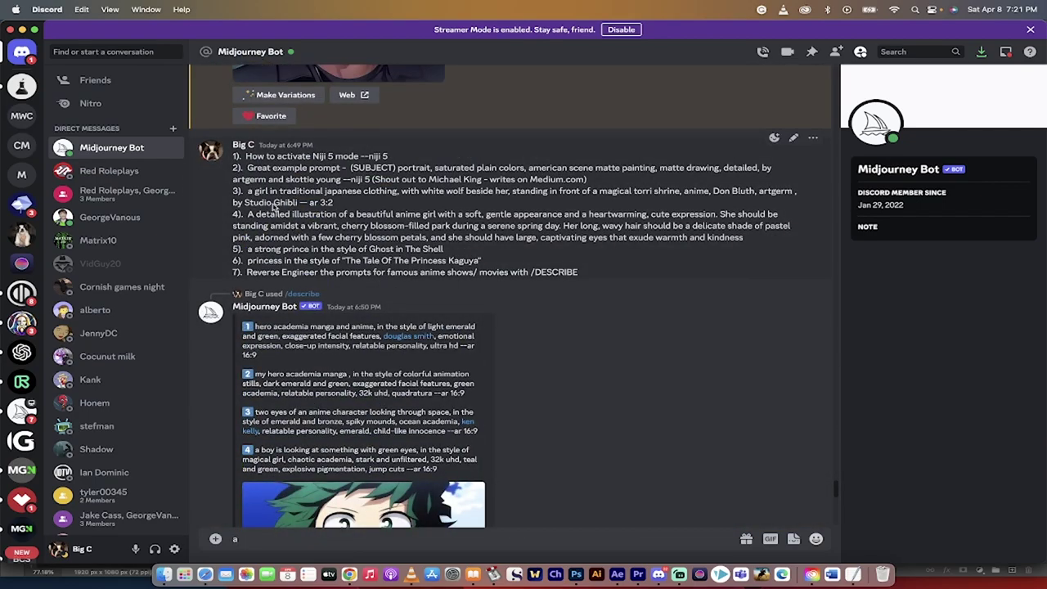
left_click_drag(248, 193, 335, 209)
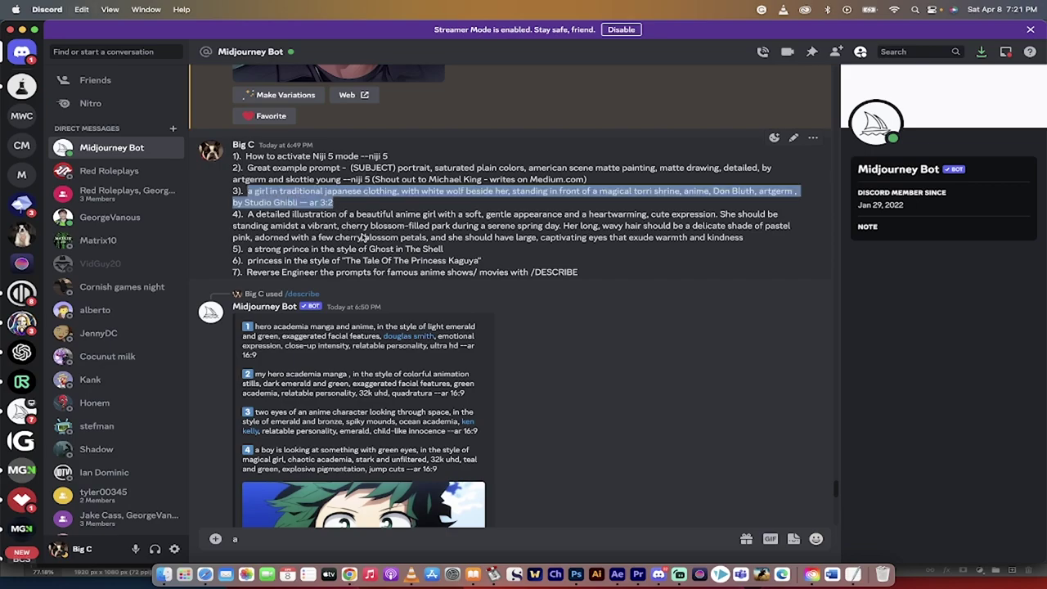
scroll(362, 236, "down", 20)
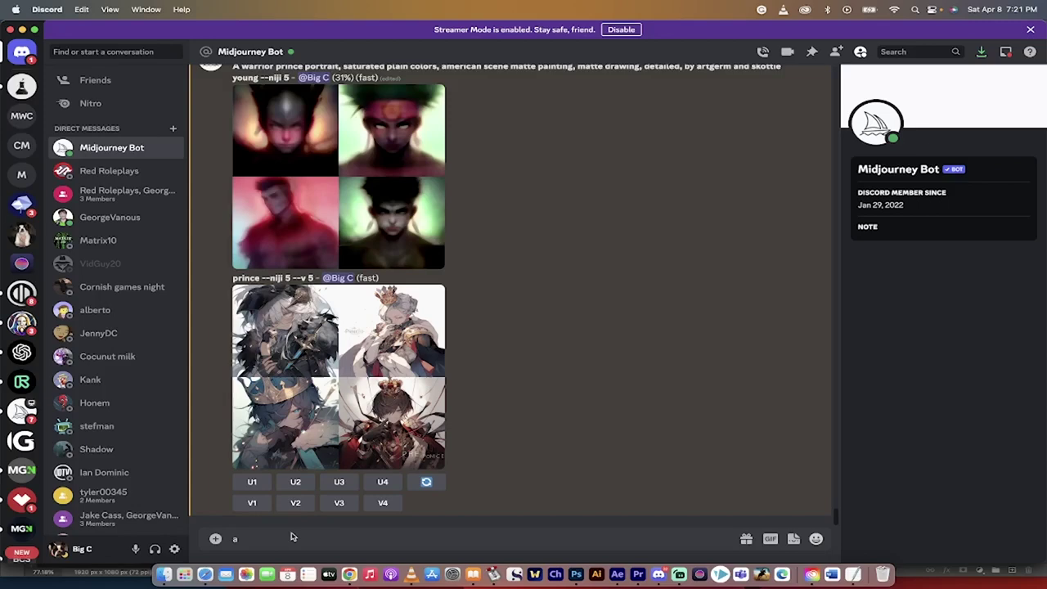
left_click_drag(269, 544, 216, 540)
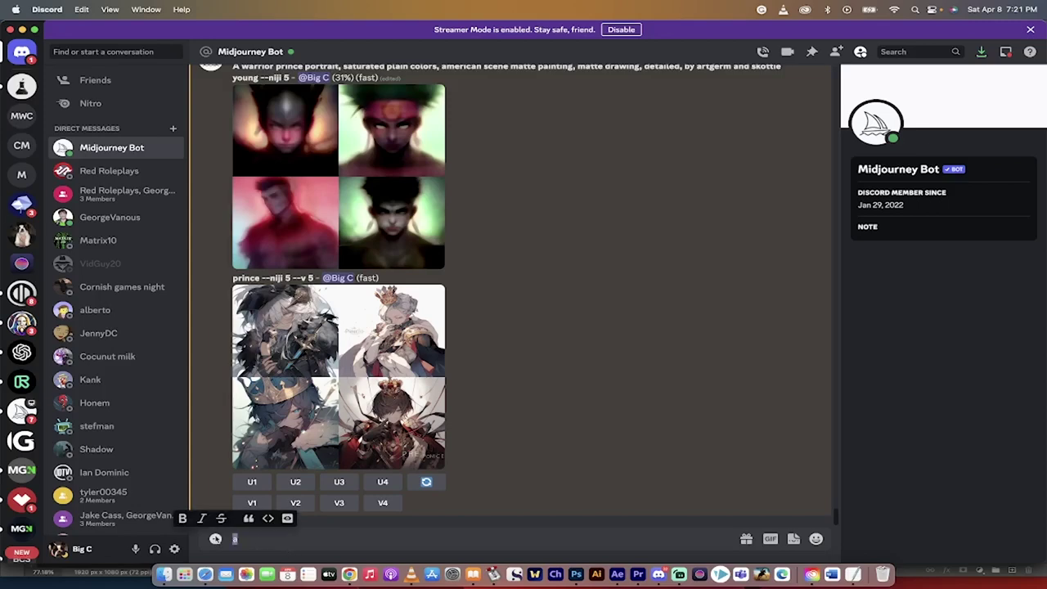
type("/imagine")
key("Tab")
type("a girl in traditional japanese clothing, with white wolf beside her, standing in front of a magical torri shrine, anime, Don Bluth, artgerm , by Studio Ghibli — ar 3:2")
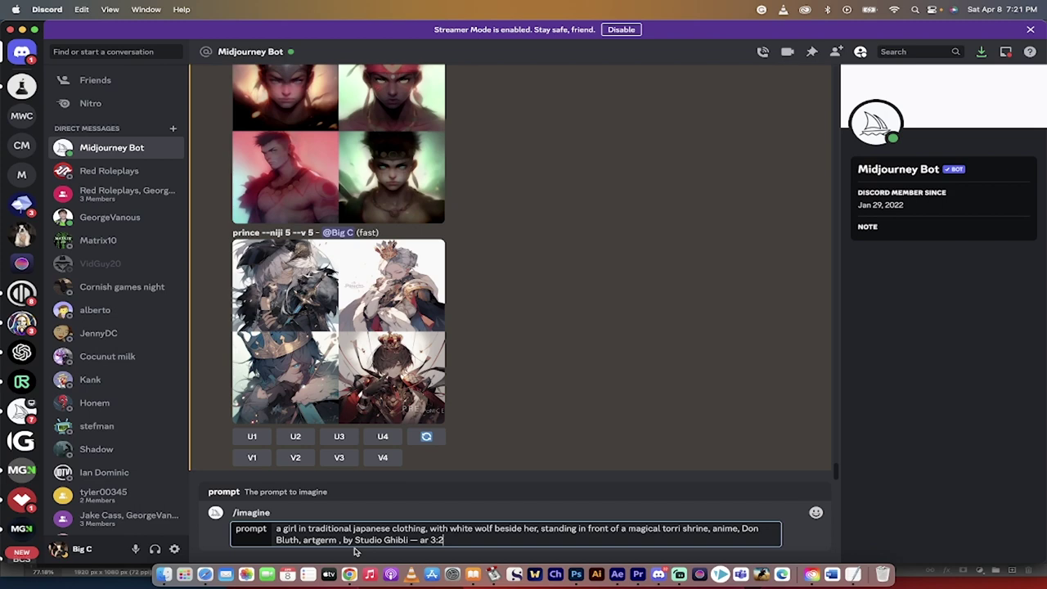
key("Return")
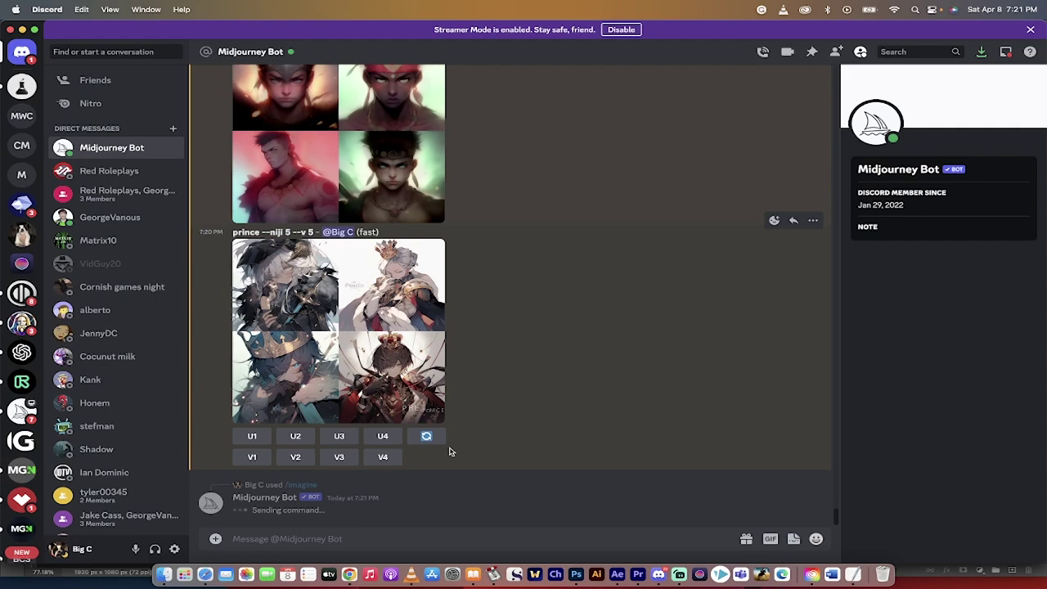
Copy prompt 4, the anime girl in a cherry-blossom park, and submit it with /im
scroll(491, 387, "up", 5)
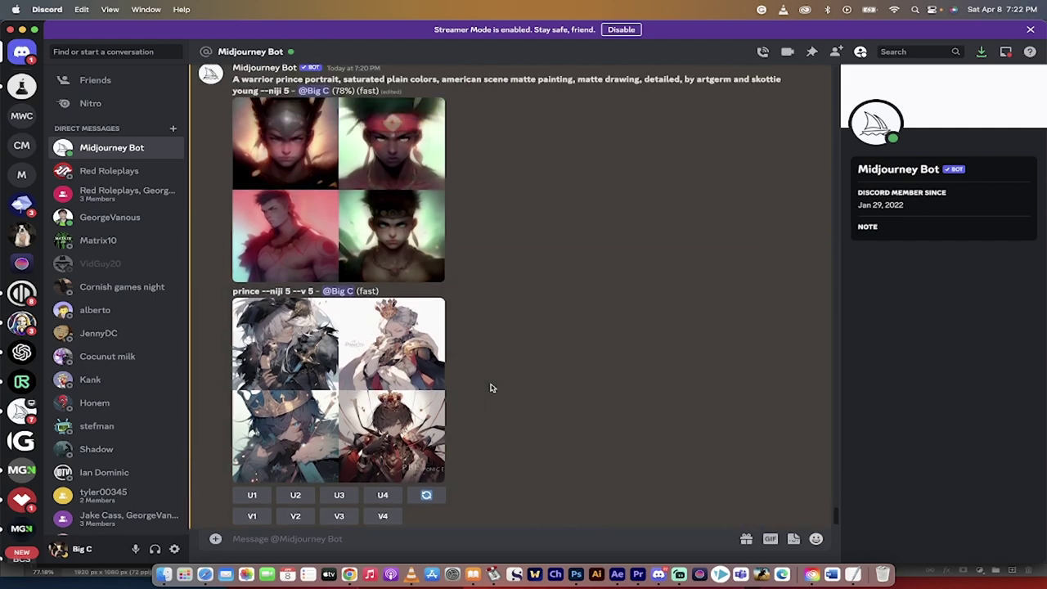
scroll(491, 387, "up", 15)
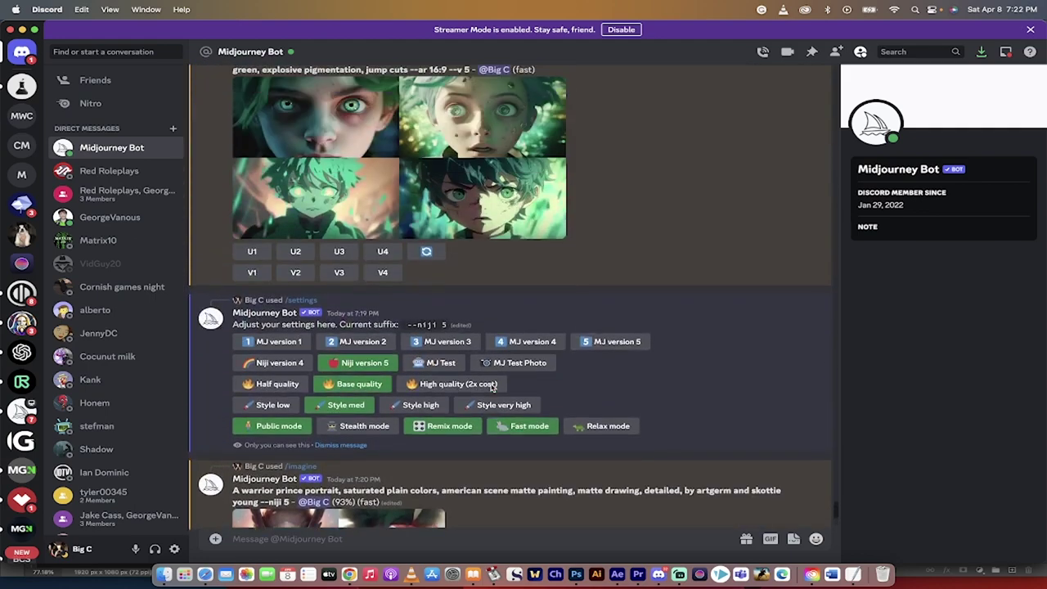
scroll(492, 388, "up", 10)
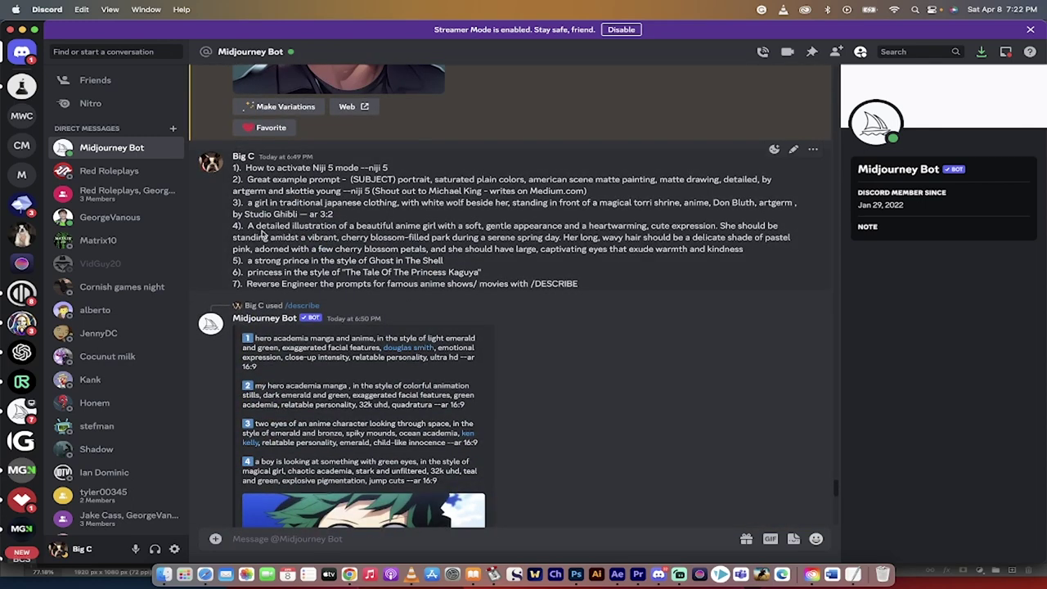
left_click_drag(248, 226, 751, 250)
key("super+c")
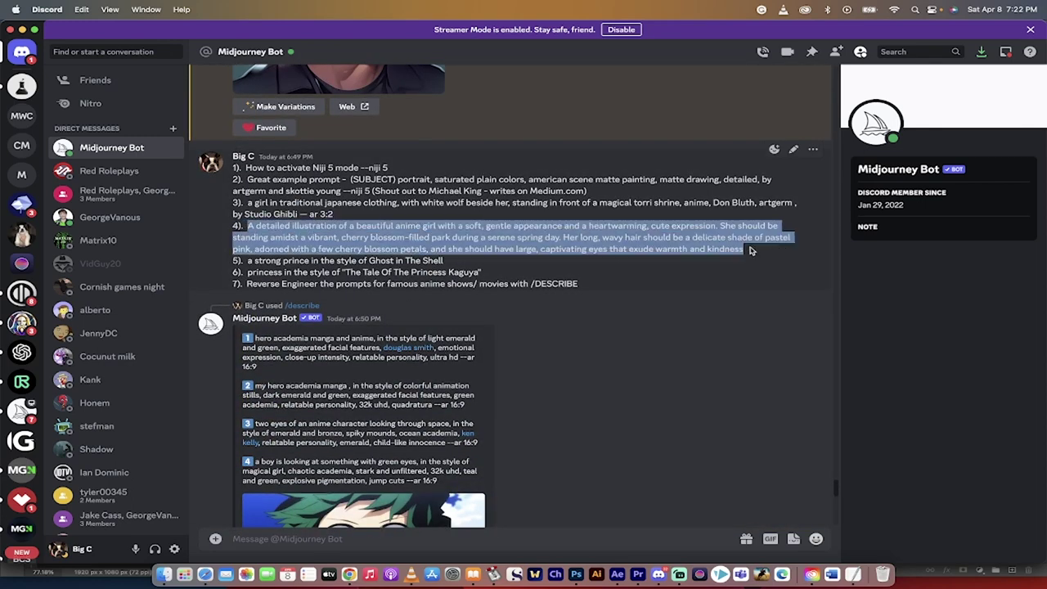
scroll(516, 356, "down", 15)
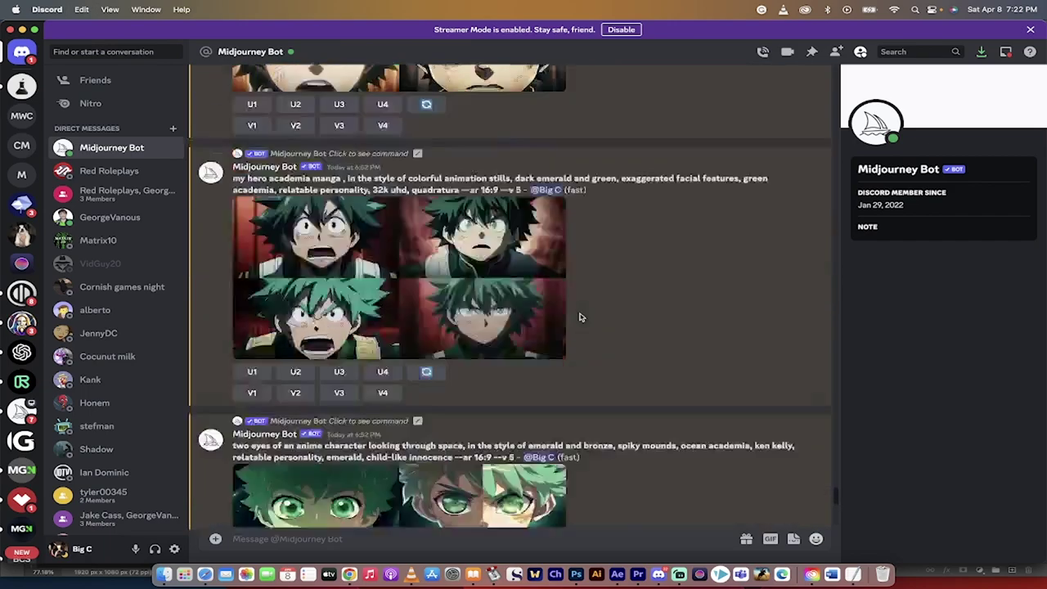
scroll(516, 355, "down", 3)
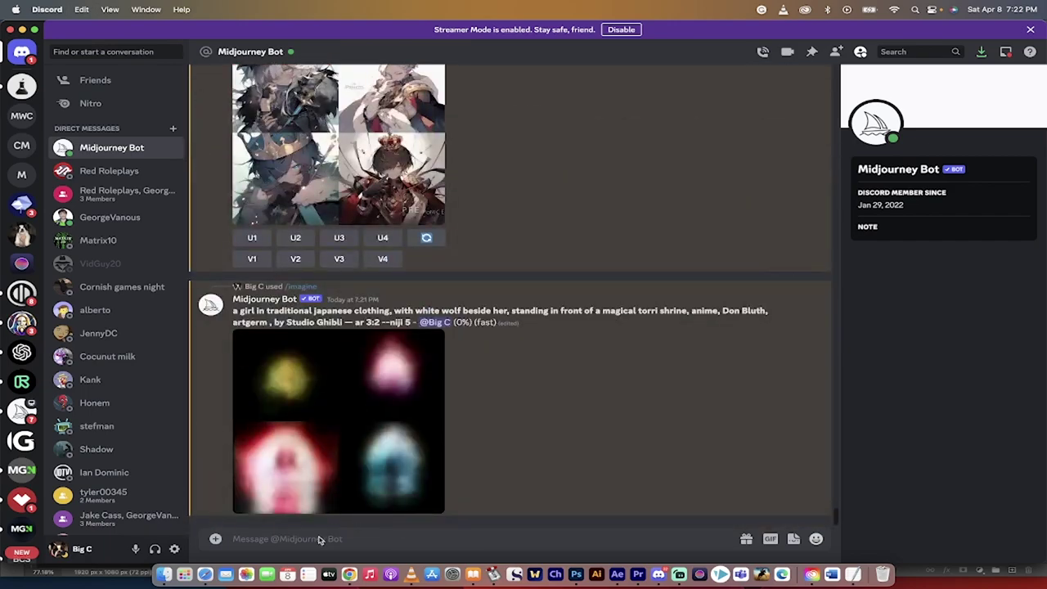
type("/ima")
key("Tab")
key("super+v")
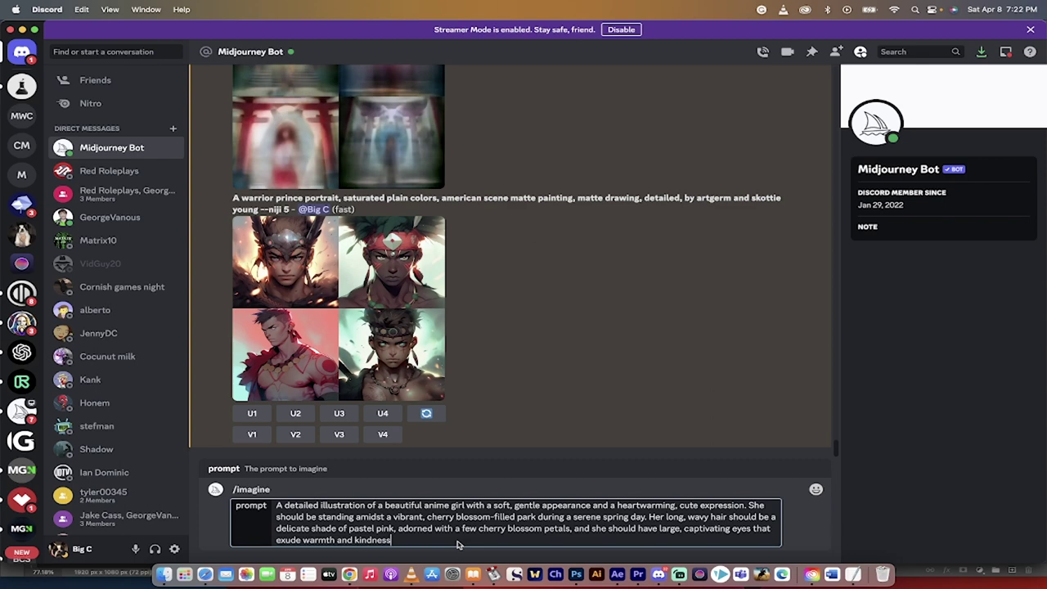
key("Return")
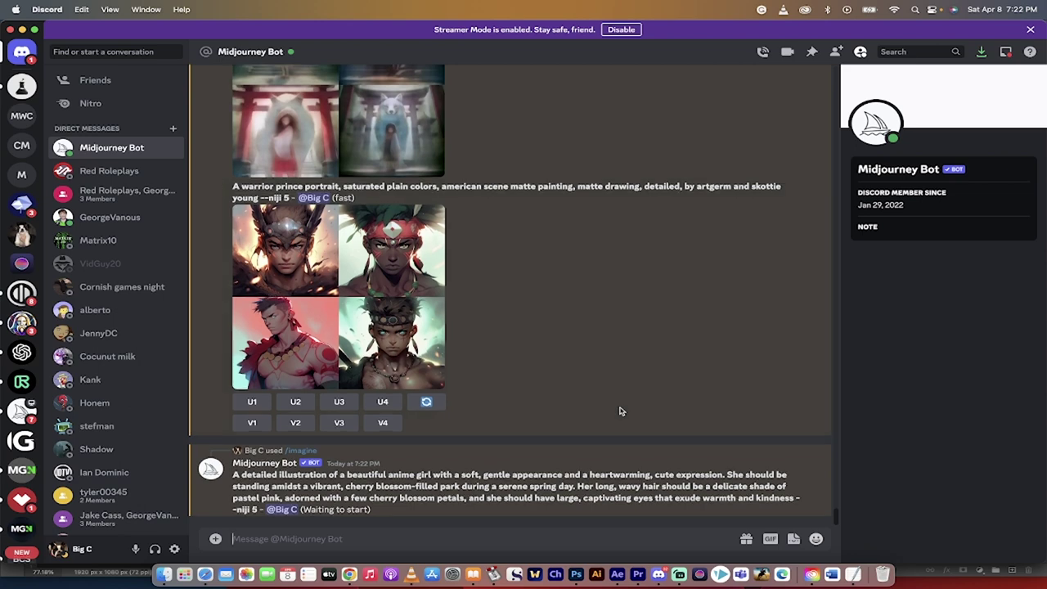
Preview the prince and warrior prince image grids enlarged
scroll(620, 411, "up", 10)
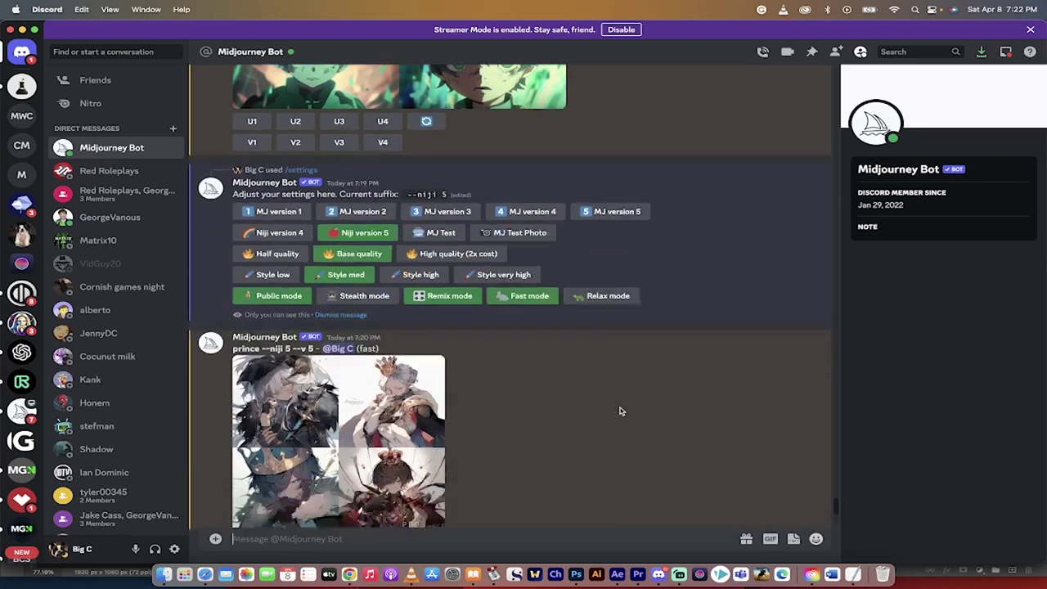
scroll(620, 411, "down", 5)
scroll(619, 409, "up", 1)
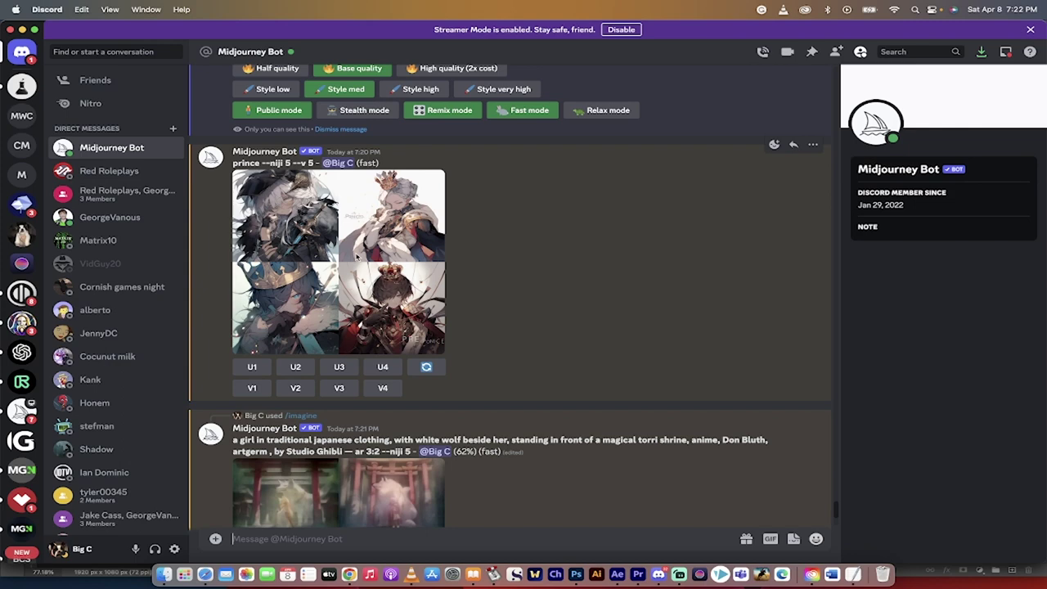
left_click(315, 253)
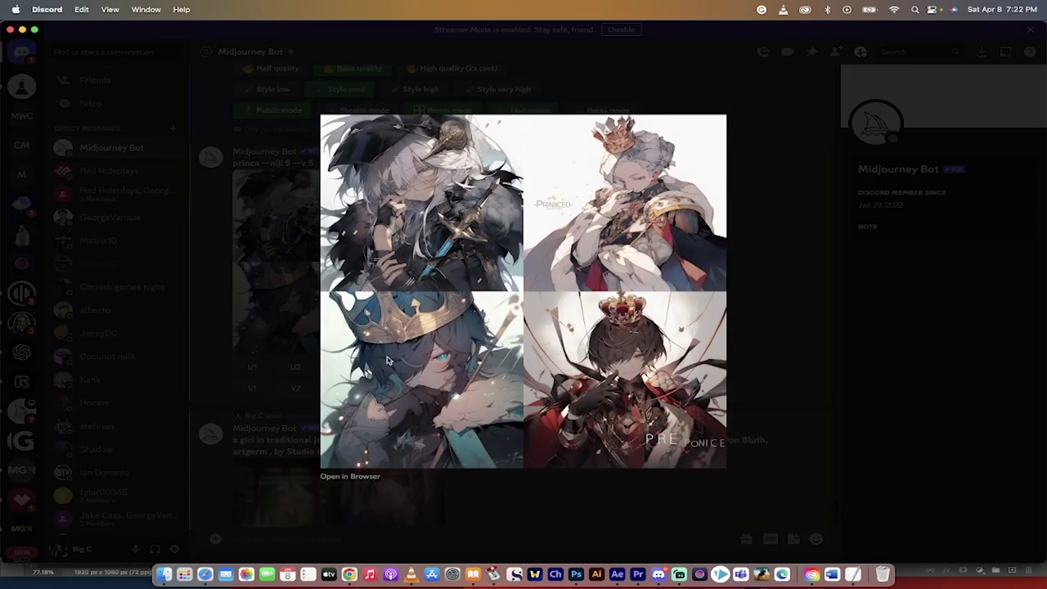
left_click(303, 364)
scroll(472, 382, "down", 10)
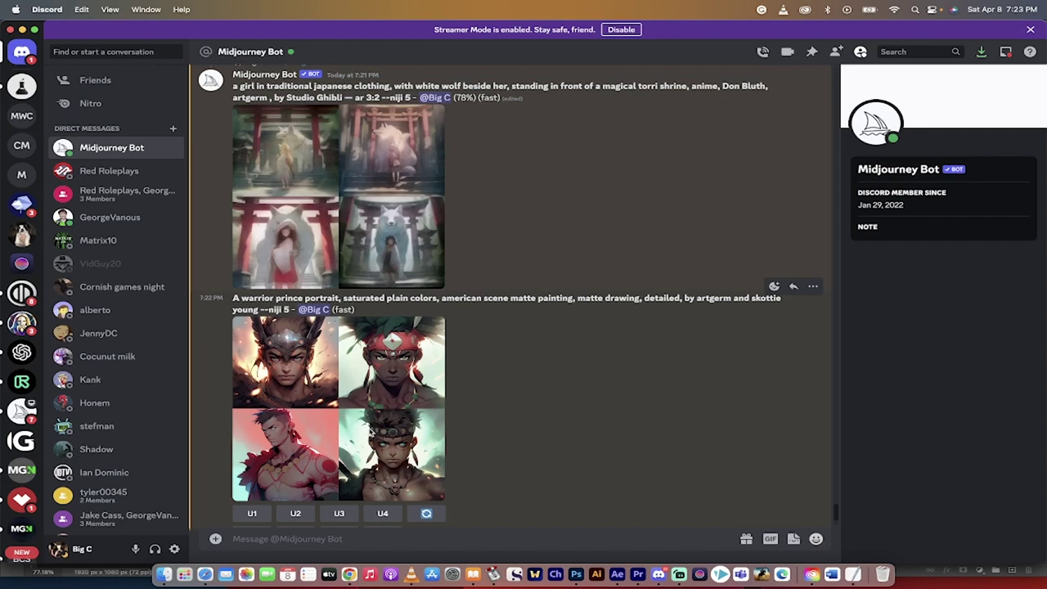
left_click(373, 426)
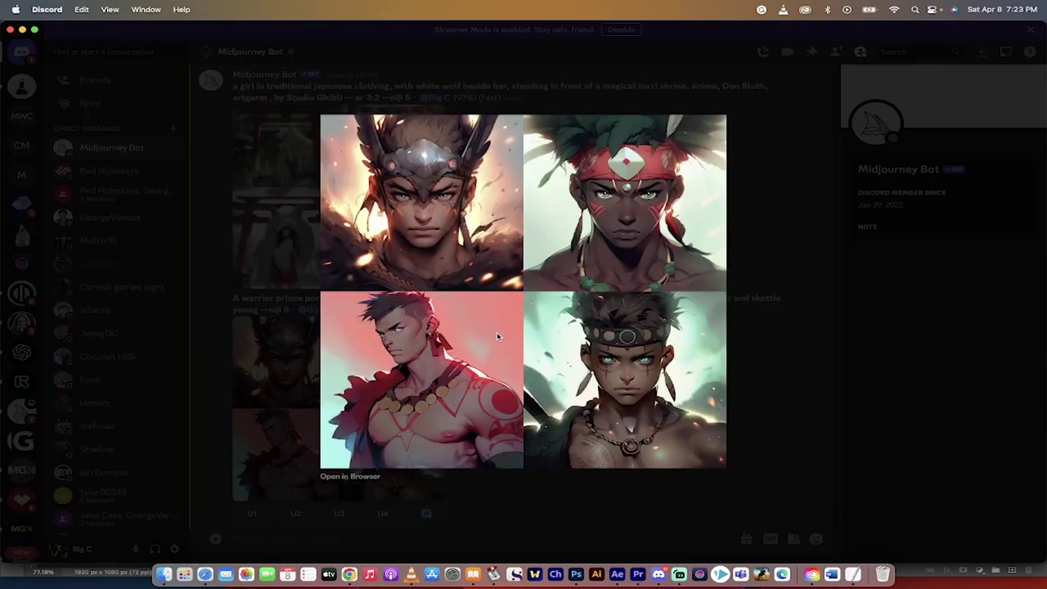
left_click(760, 384)
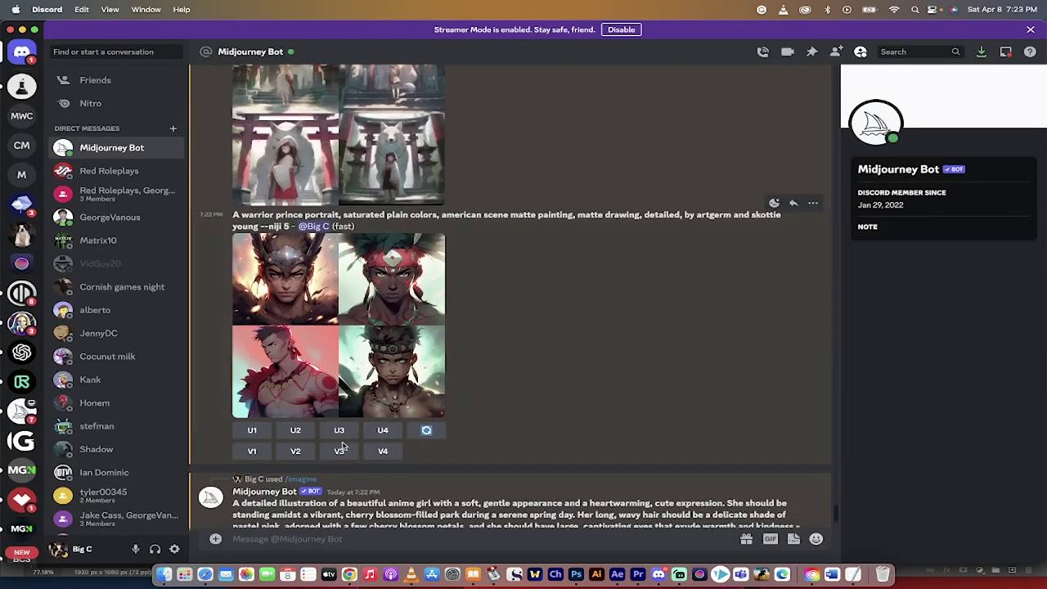
Request upscales of images 3 and 1 from the warrior prince grid
left_click(336, 431)
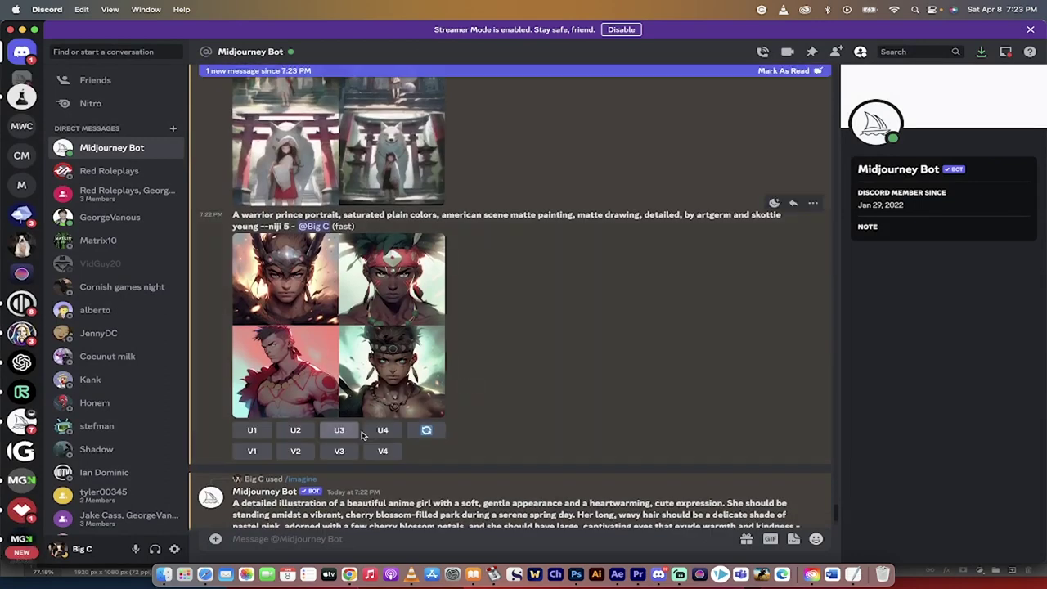
left_click(245, 429)
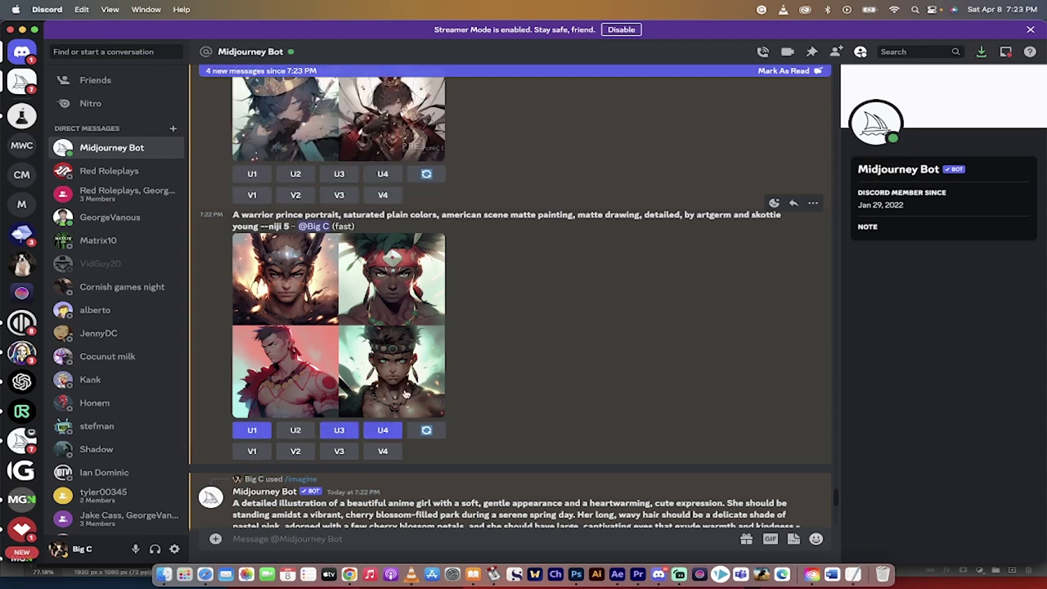
scroll(442, 393, "down", 10)
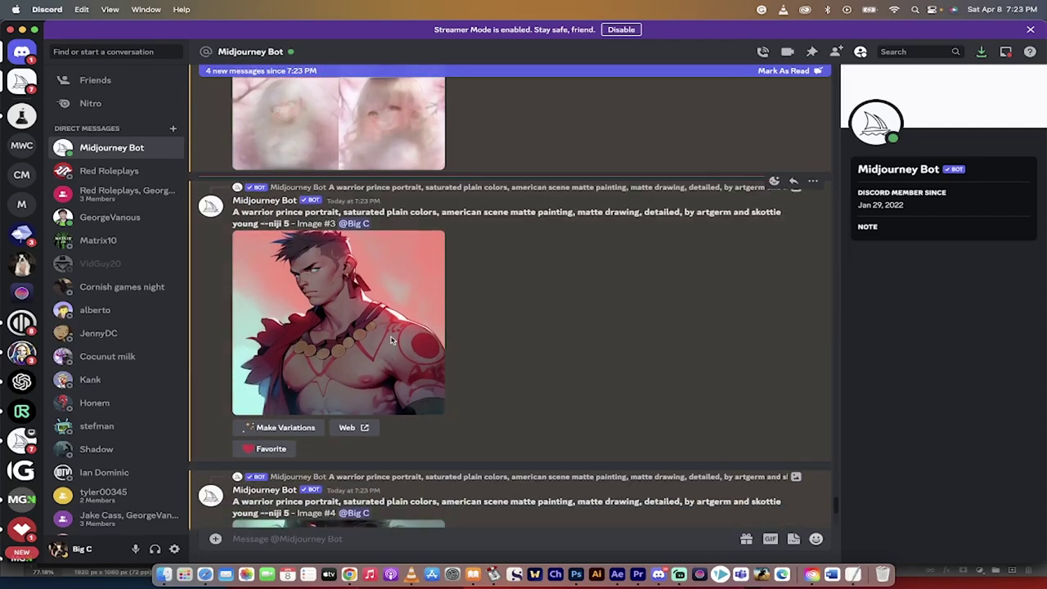
Save the upscaled red warrior and headband warrior images to Downloads
left_click(391, 340)
right_click(394, 342)
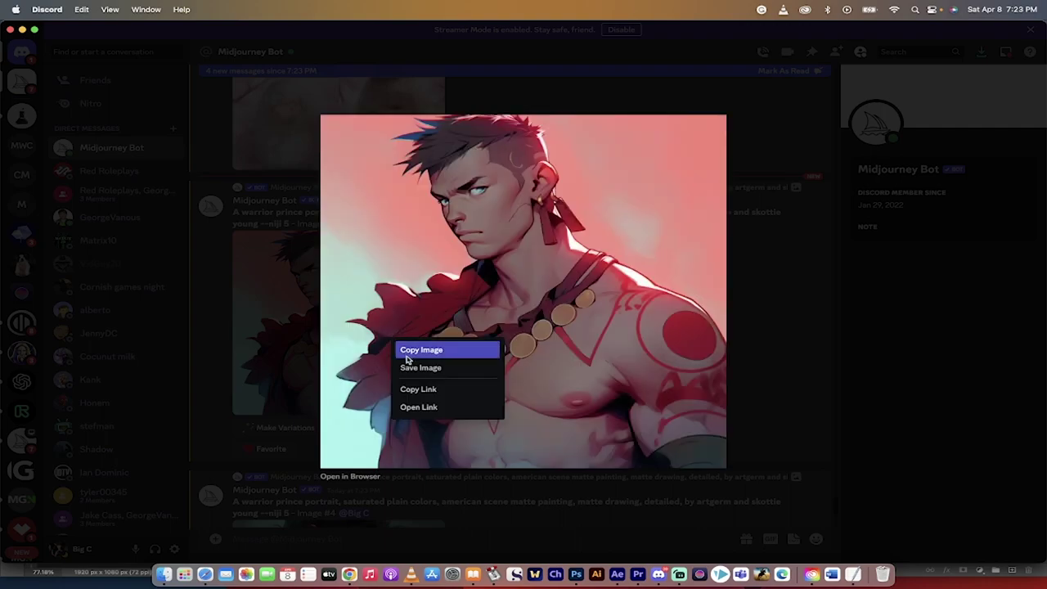
left_click(413, 368)
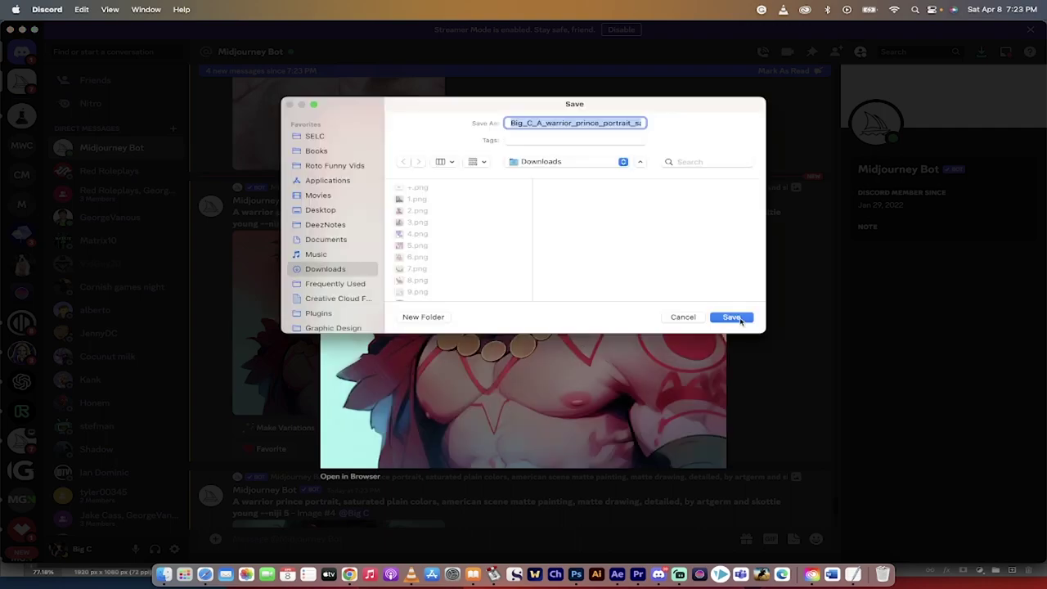
left_click(742, 321)
left_click(762, 377)
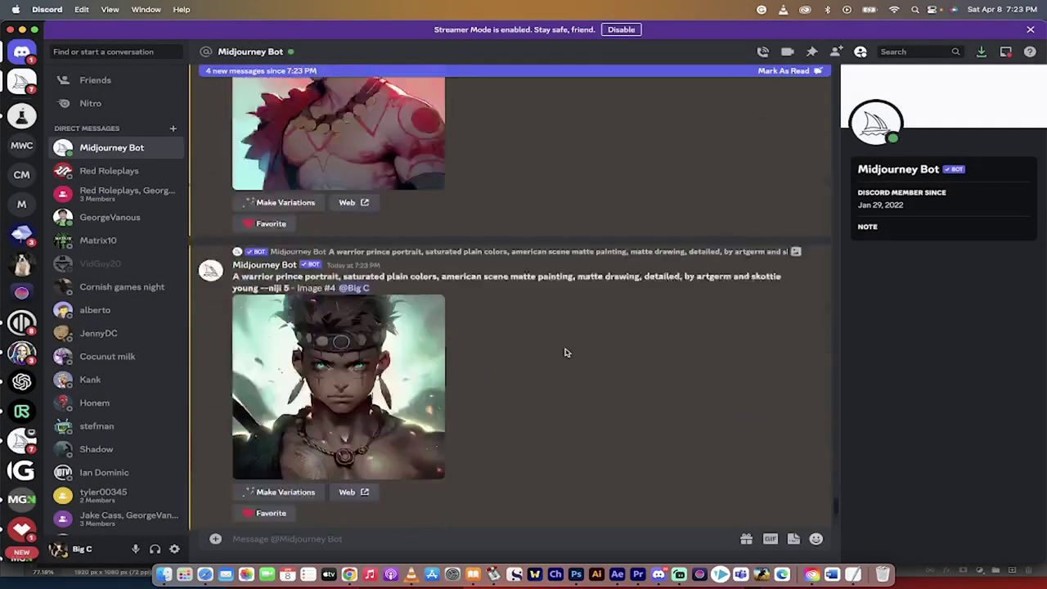
left_click(351, 182)
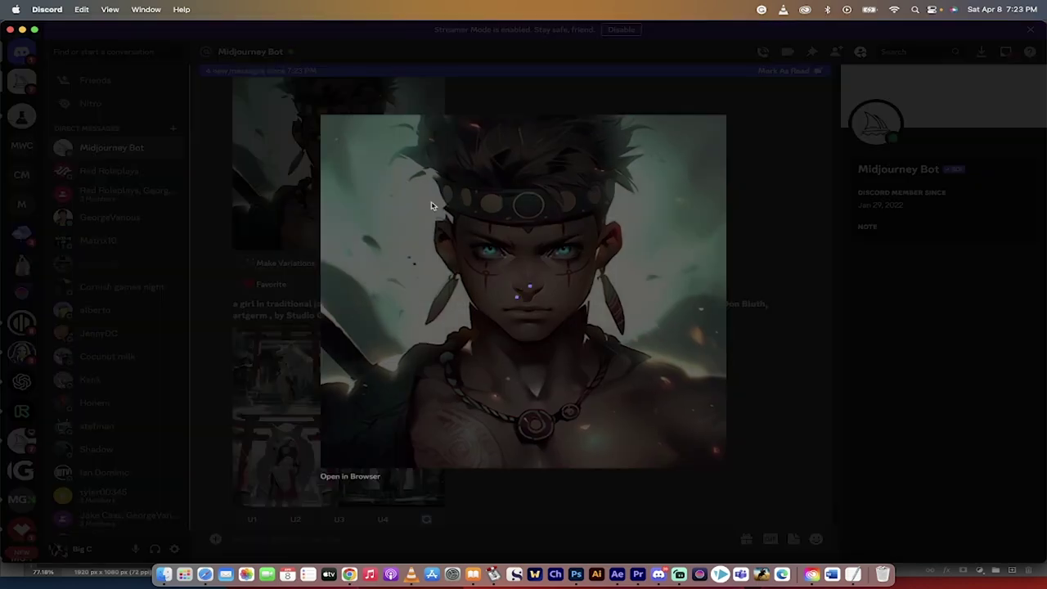
right_click(469, 228)
left_click(493, 257)
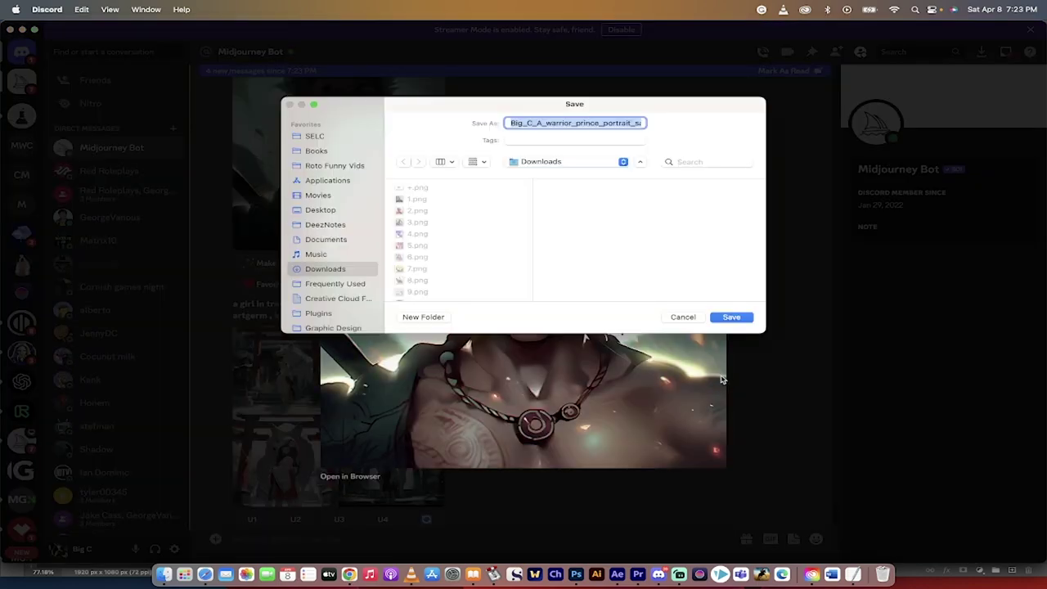
left_click(739, 320)
left_click(764, 355)
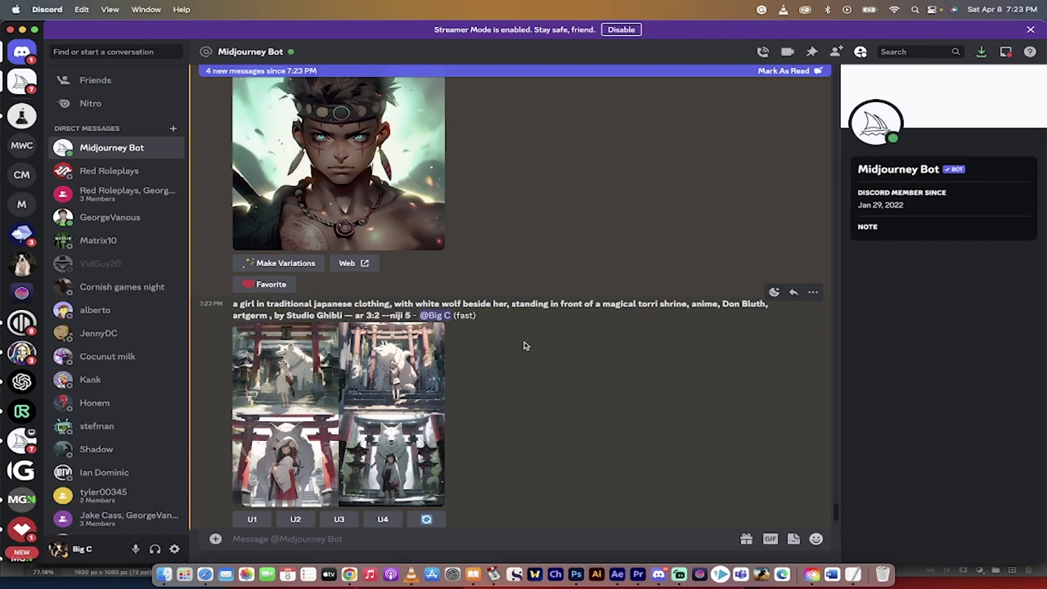
Start a remix variation of the upscaled headband warrior Image #4
scroll(524, 345, "up", 8)
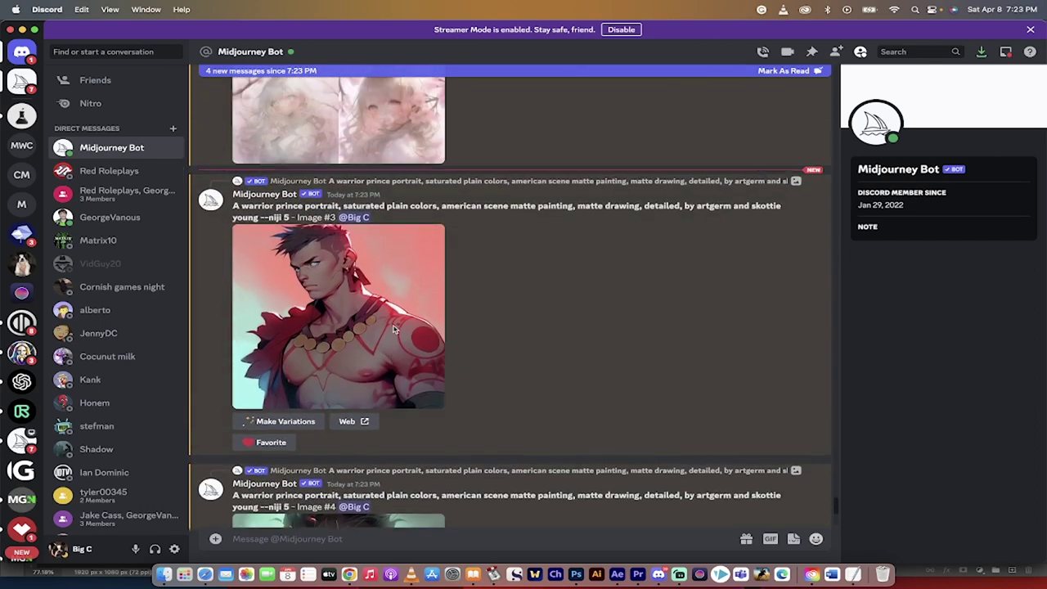
scroll(392, 328, "down", 5)
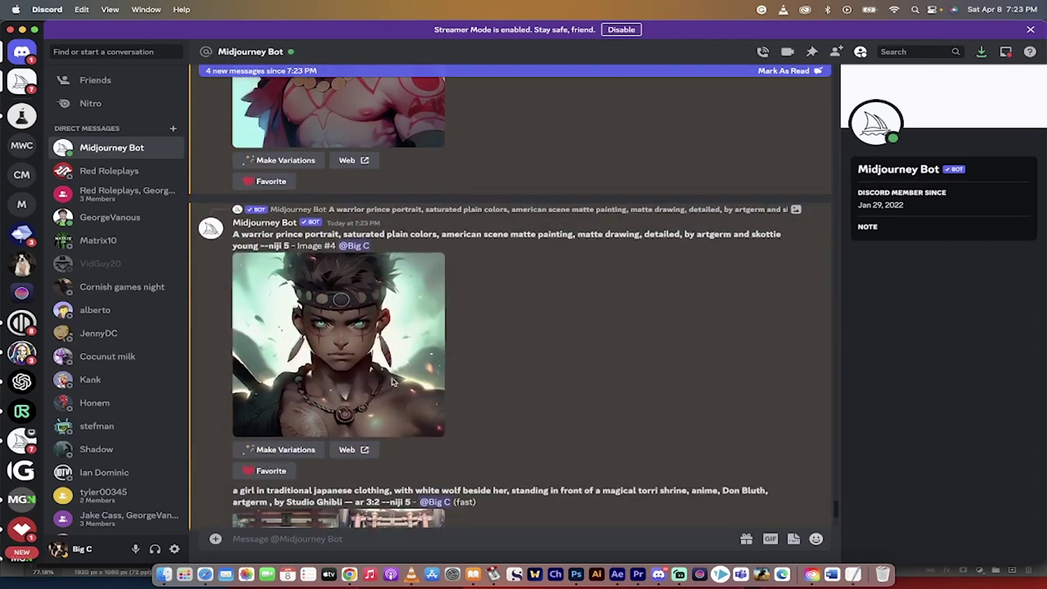
scroll(392, 381, "down", 1)
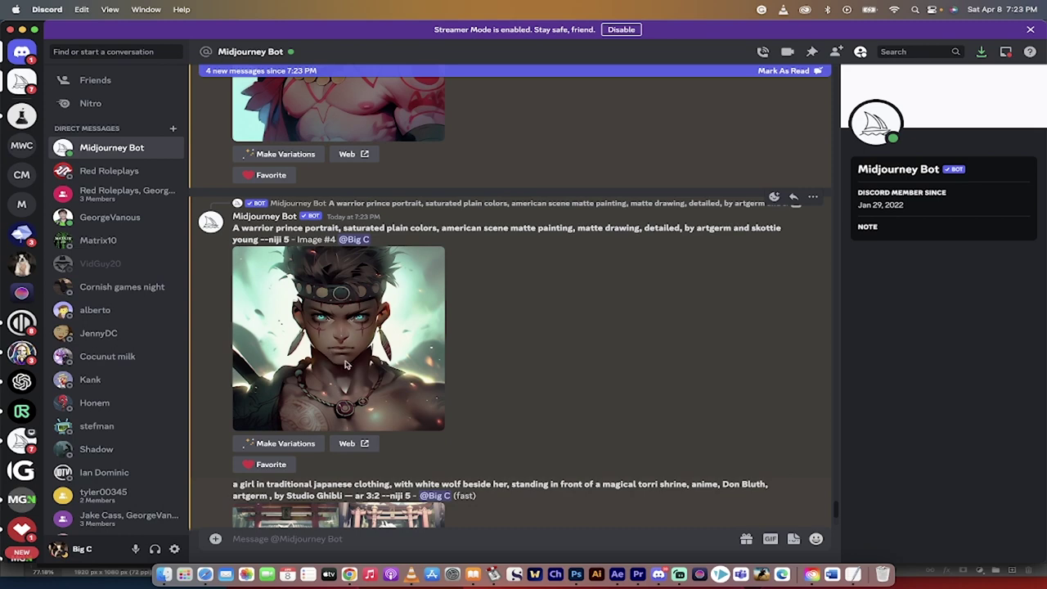
scroll(358, 348, "down", 1)
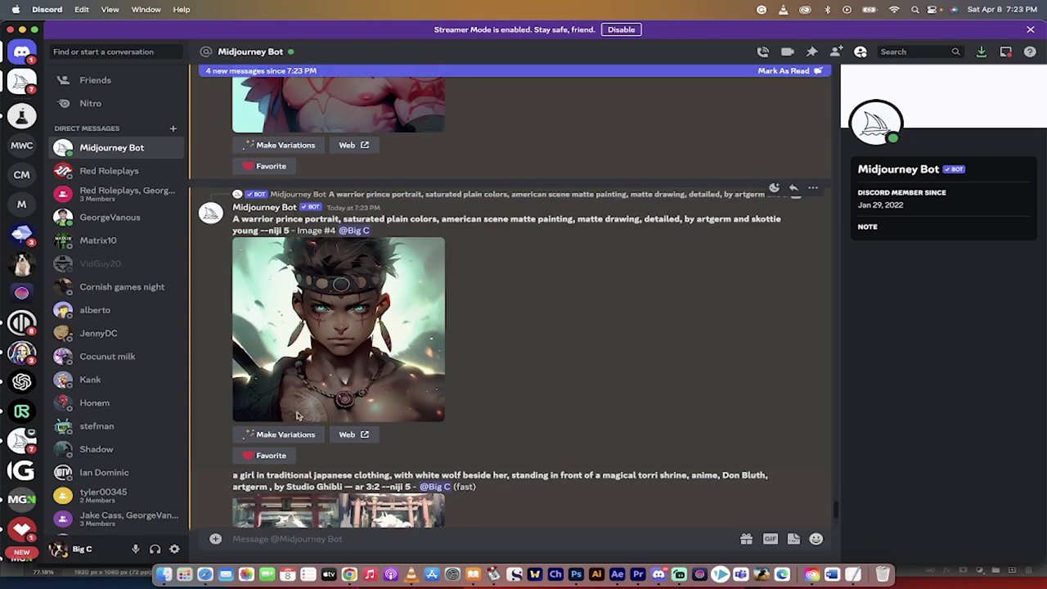
left_click(286, 435)
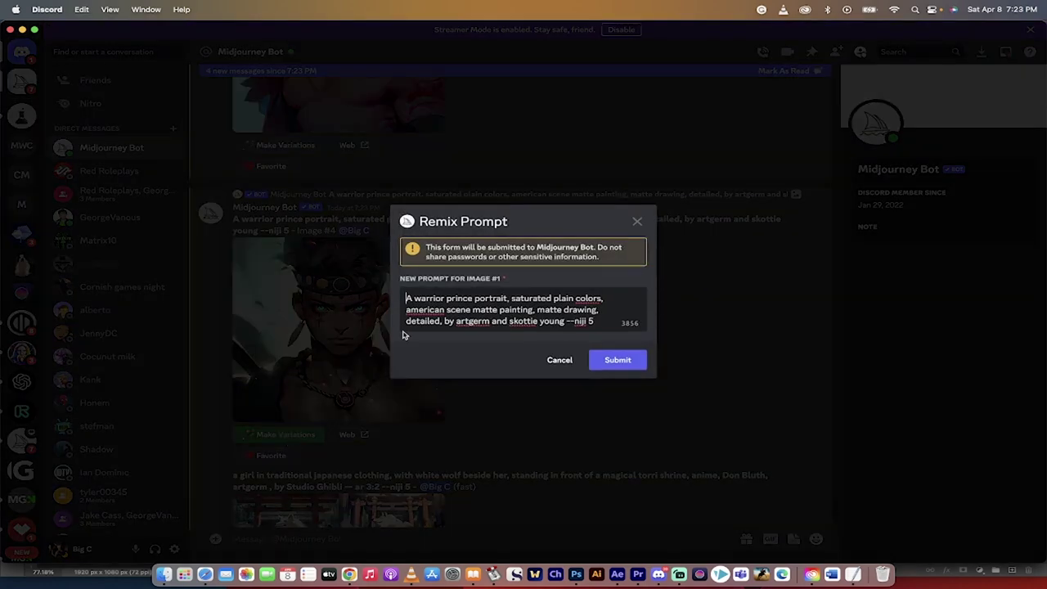
Change 'prince' to 'princess' in the remix prompt and submit the variation
left_click(472, 301)
type("ss")
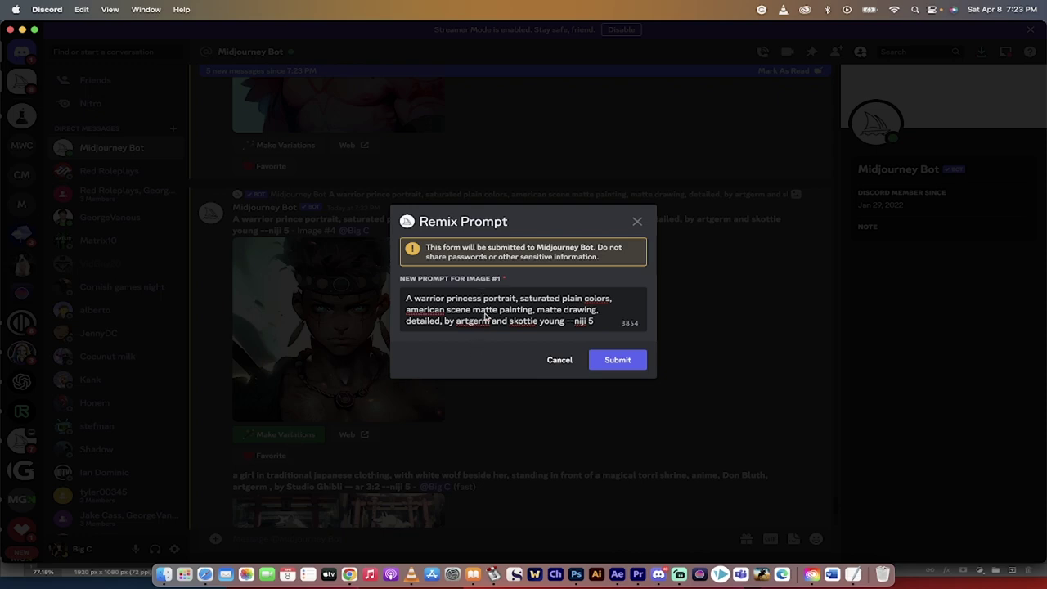
left_click(611, 360)
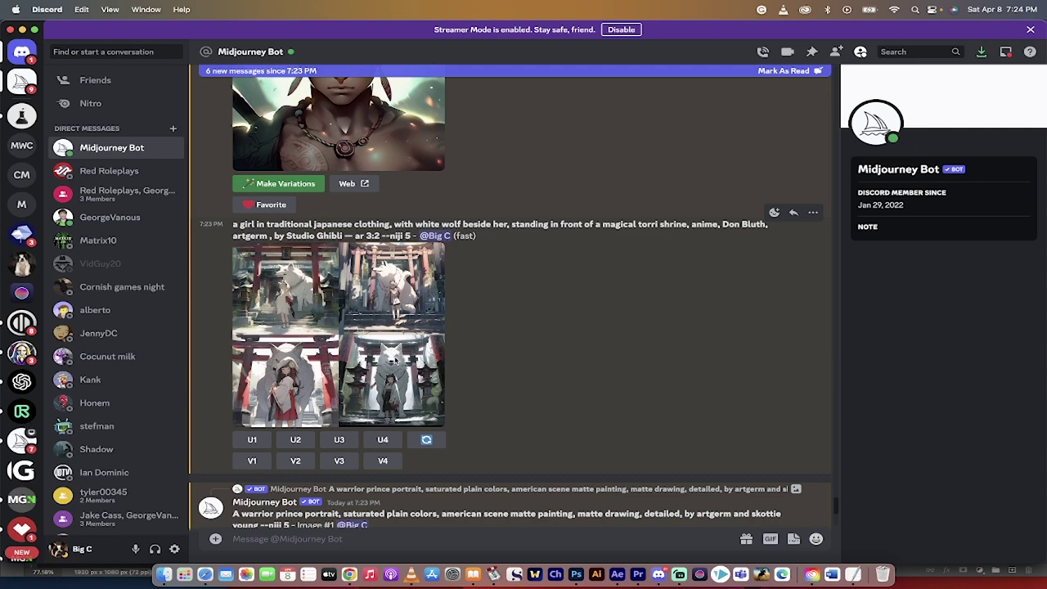
Preview the torii shrine grid and upscale its images 3 and 4
left_click(392, 334)
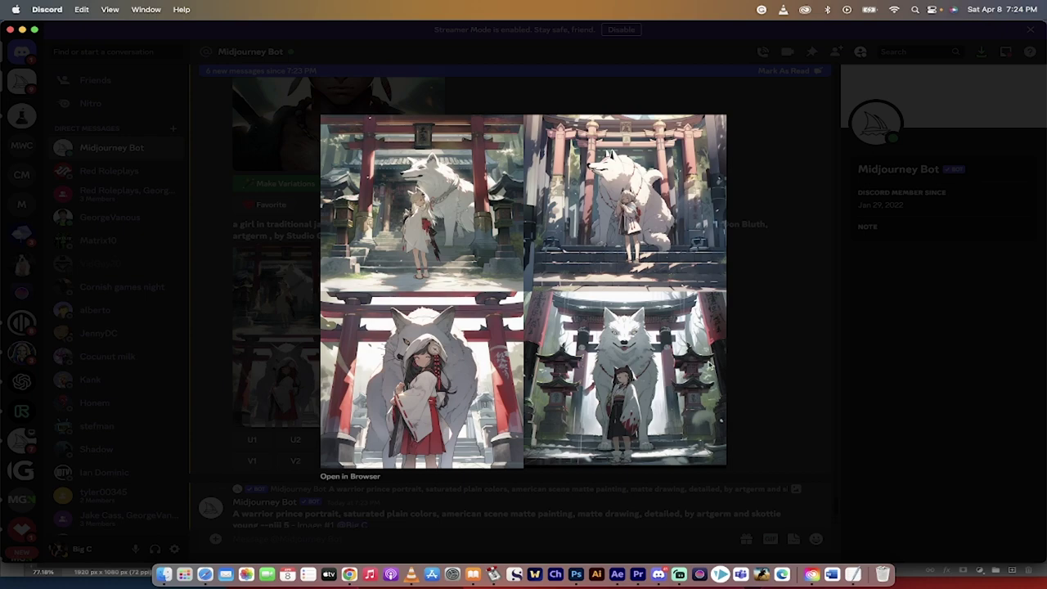
left_click(758, 350)
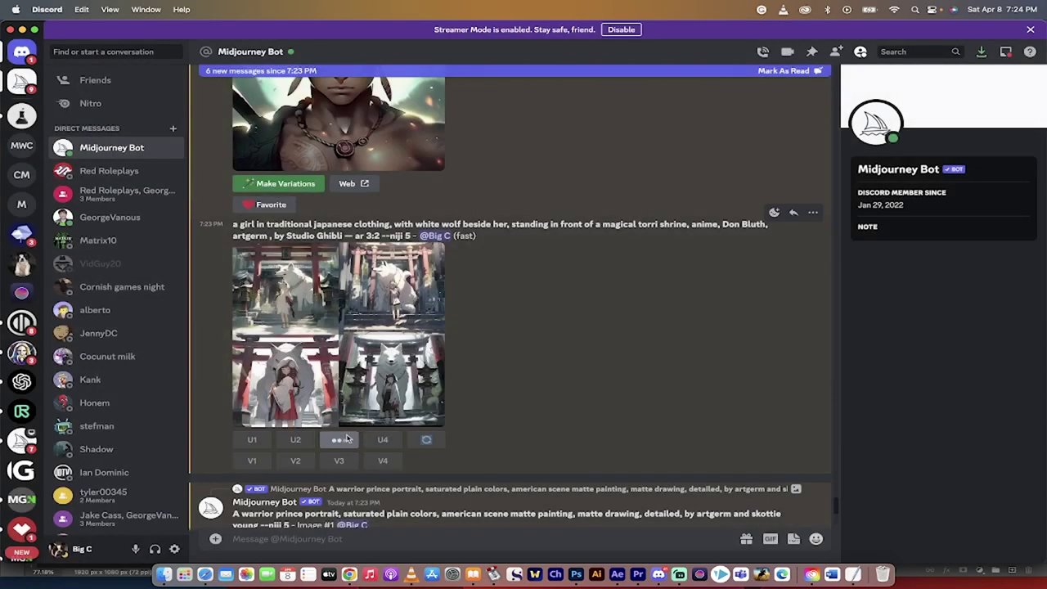
left_click(349, 439)
left_click(383, 442)
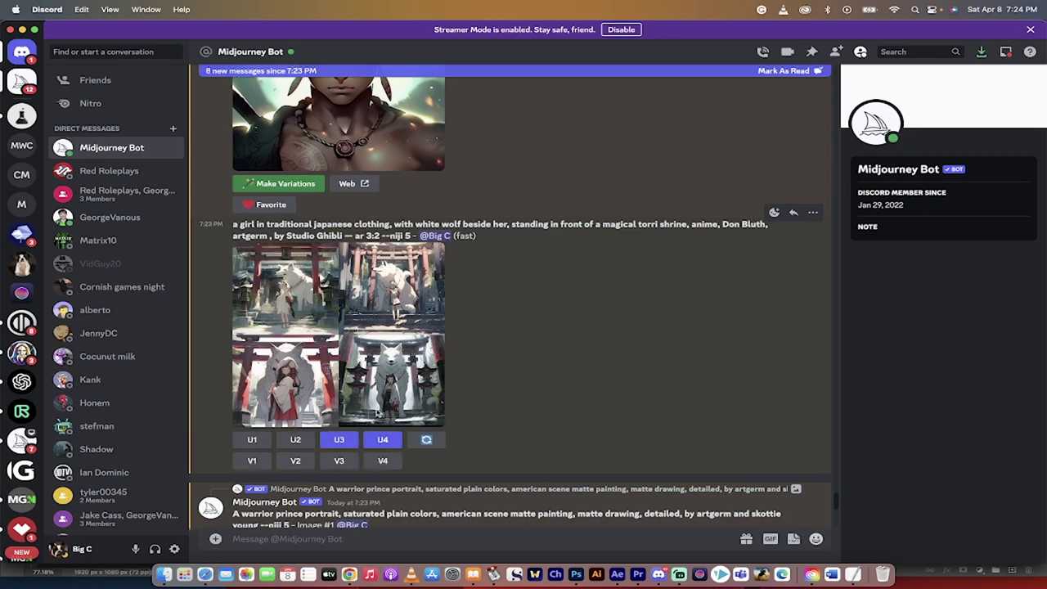
Save the upscaled girl-and-wolf shrine Image #4 to Downloads
scroll(378, 414, "down", 15)
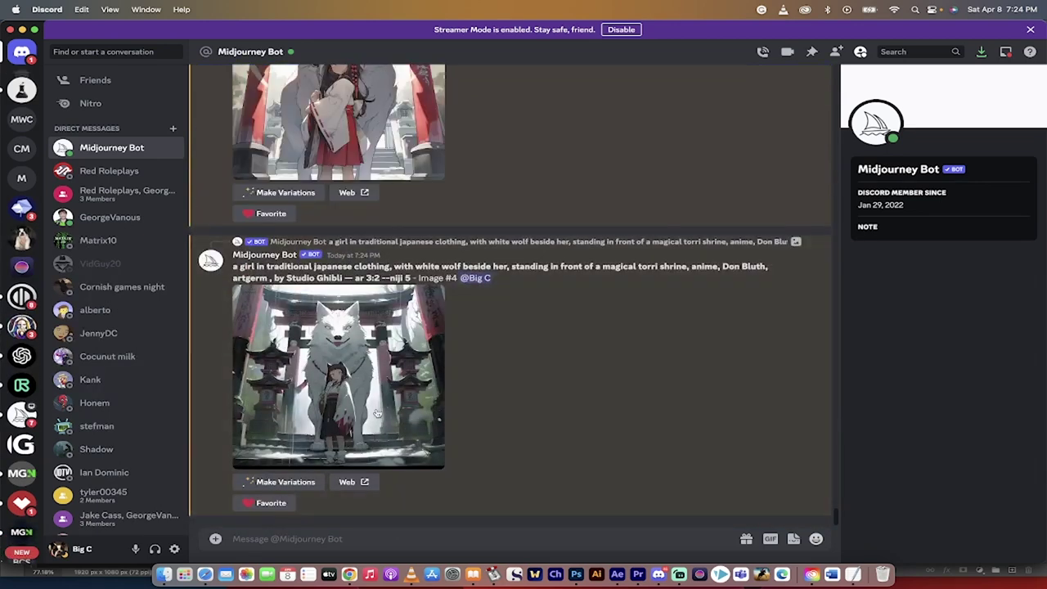
right_click(381, 391)
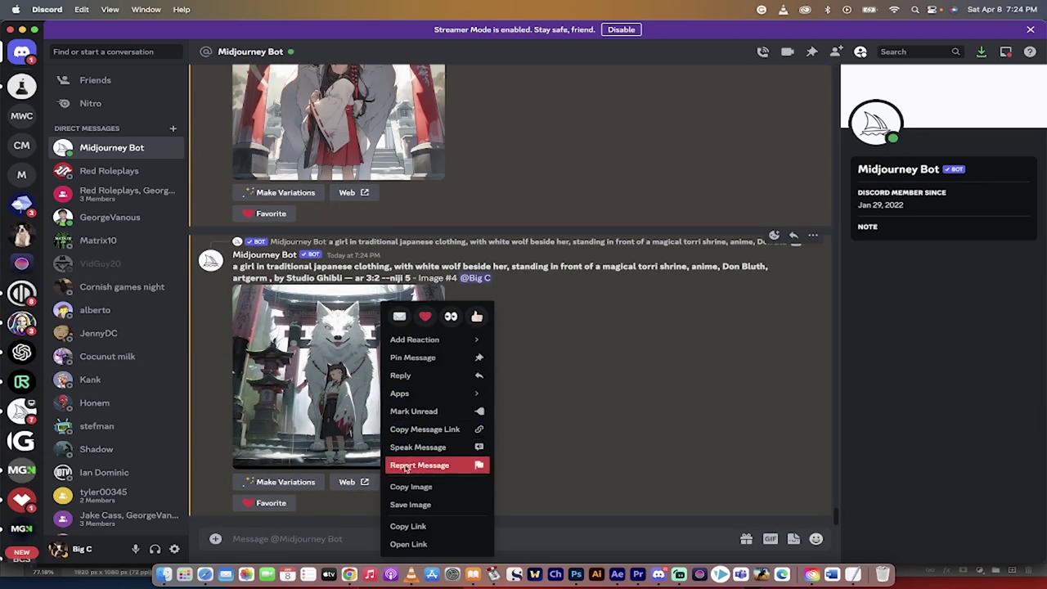
left_click(391, 490)
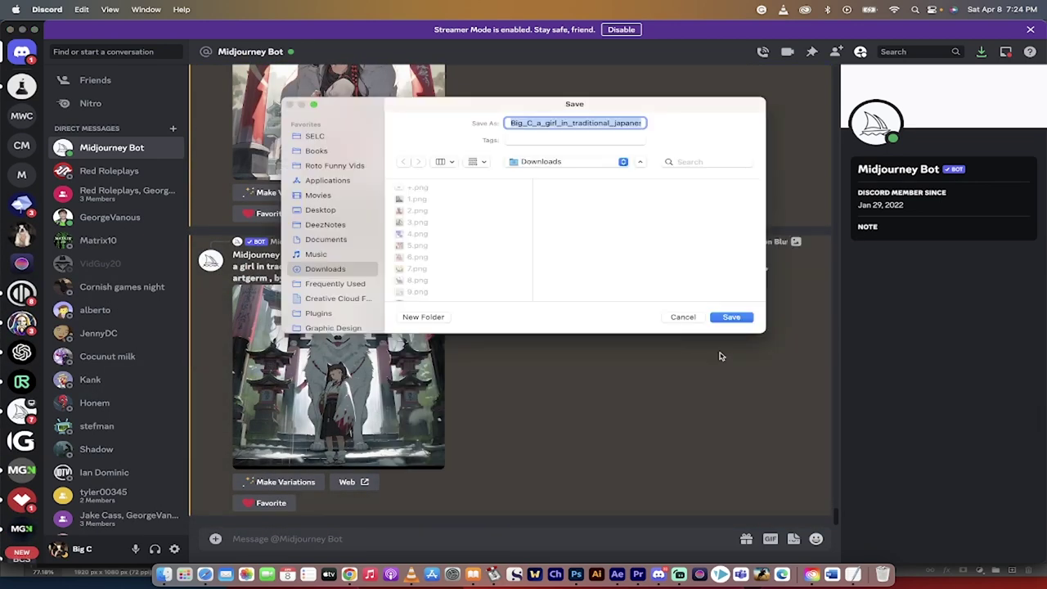
left_click(732, 319)
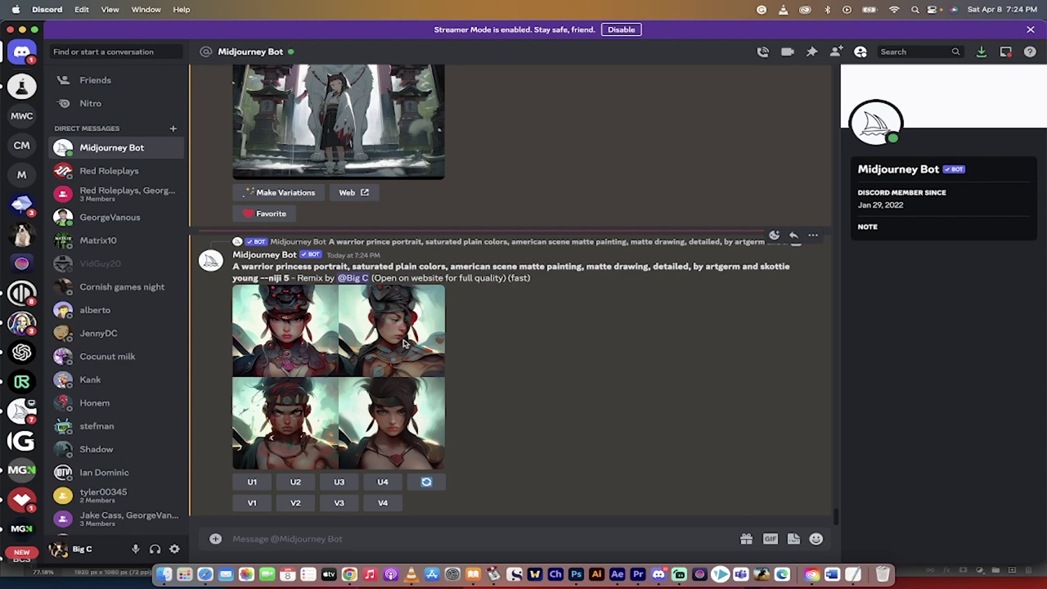
Preview the warrior princess remix grid, then upscale its fourth image with U4
left_click(341, 350)
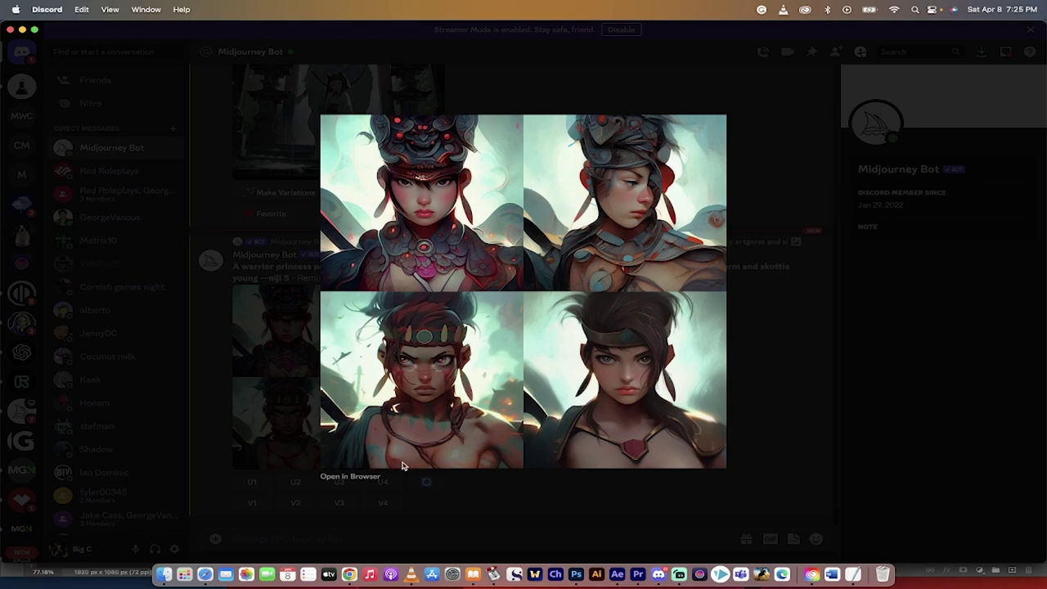
left_click(764, 412)
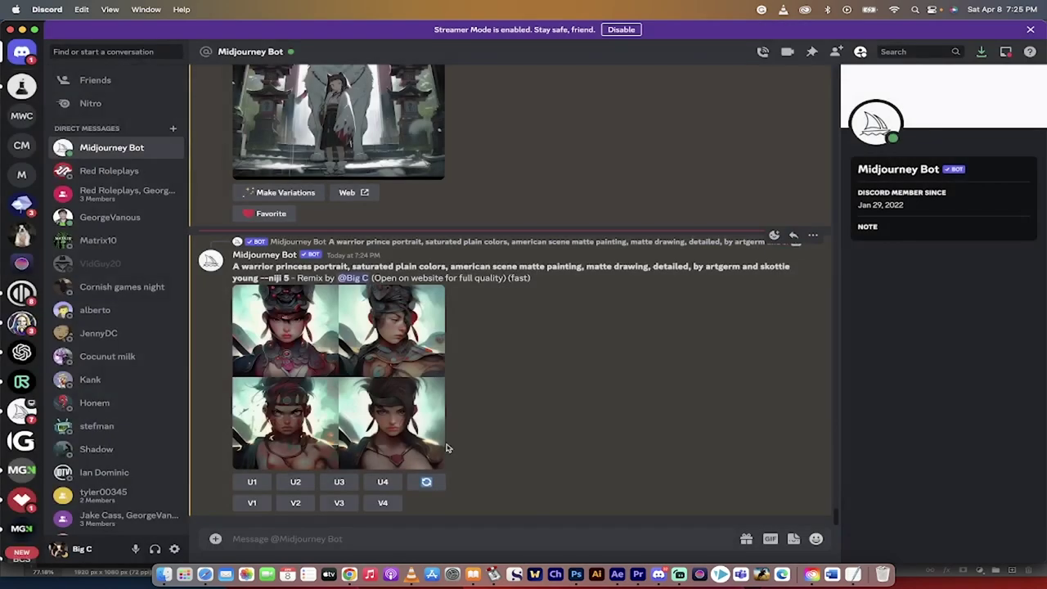
left_click(382, 484)
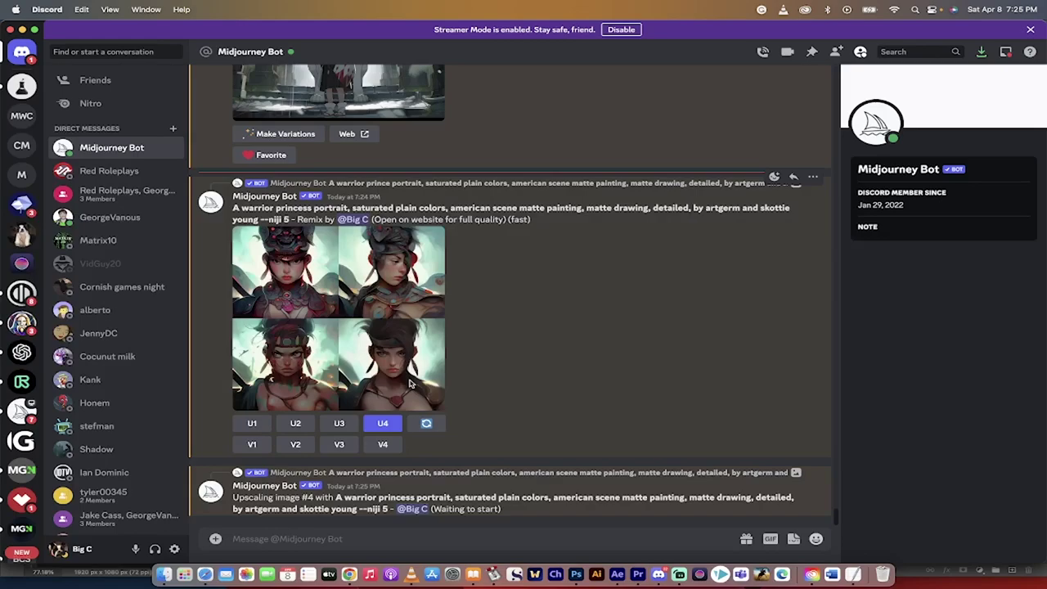
scroll(410, 383, "up", 15)
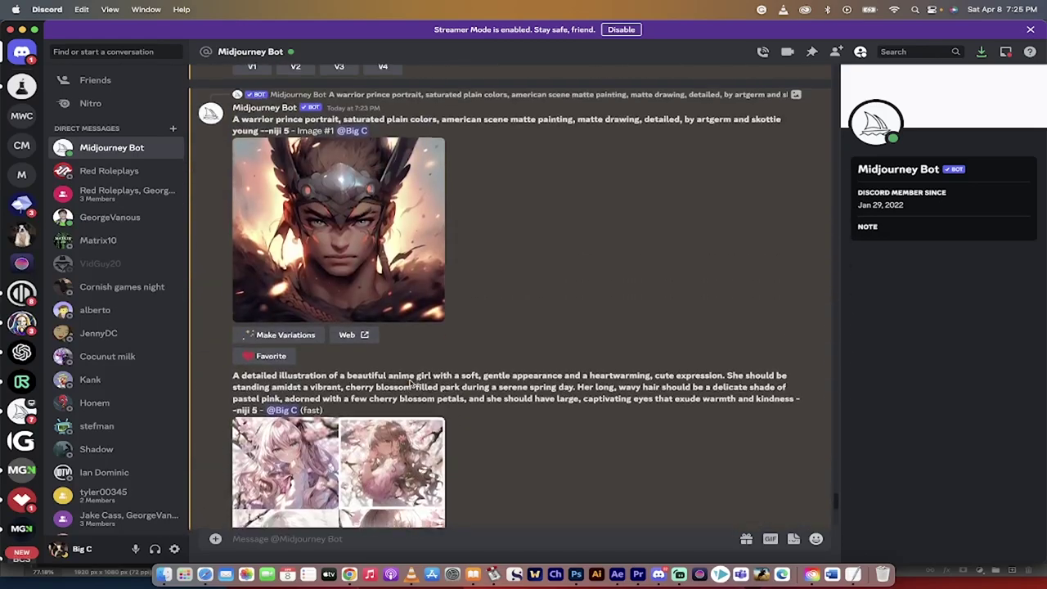
scroll(411, 383, "up", 3)
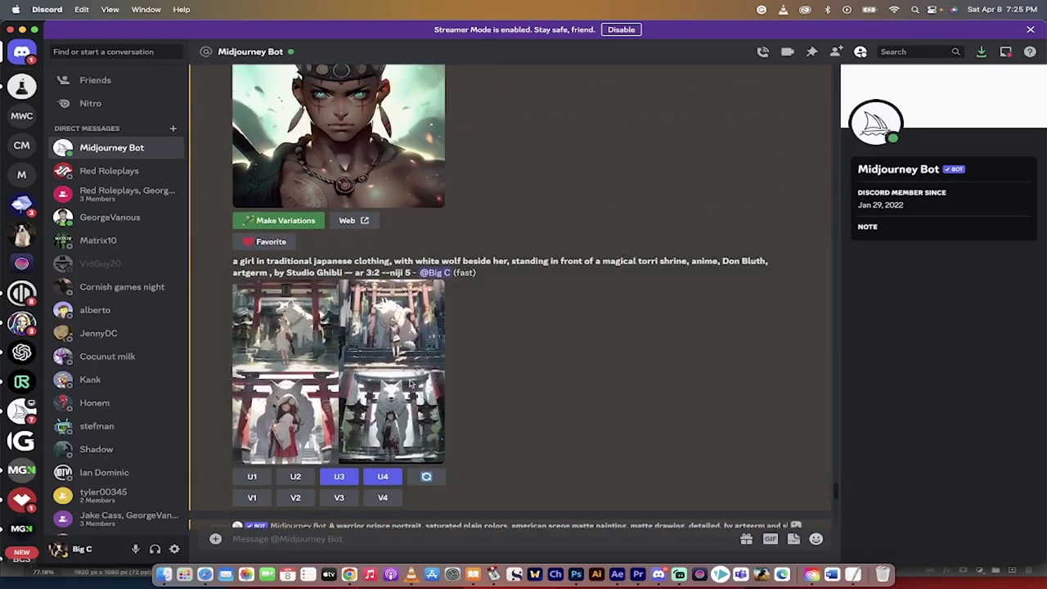
scroll(410, 383, "down", 10)
scroll(411, 383, "up", 20)
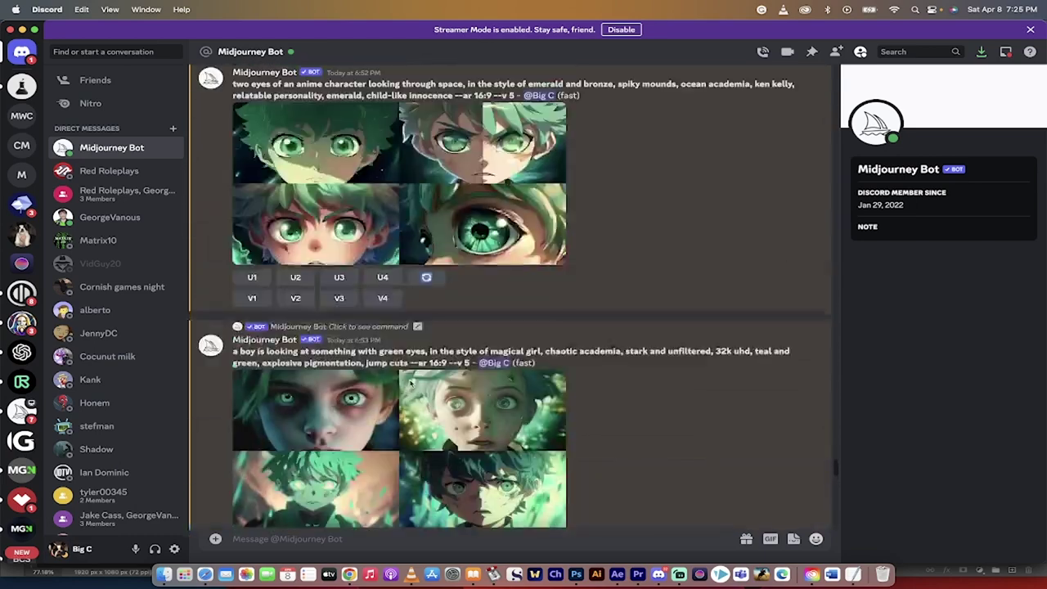
Copy the 'a strong prince in the style of Ghost in The Shell' prompt and submit it via /imagine
scroll(411, 383, "up", 15)
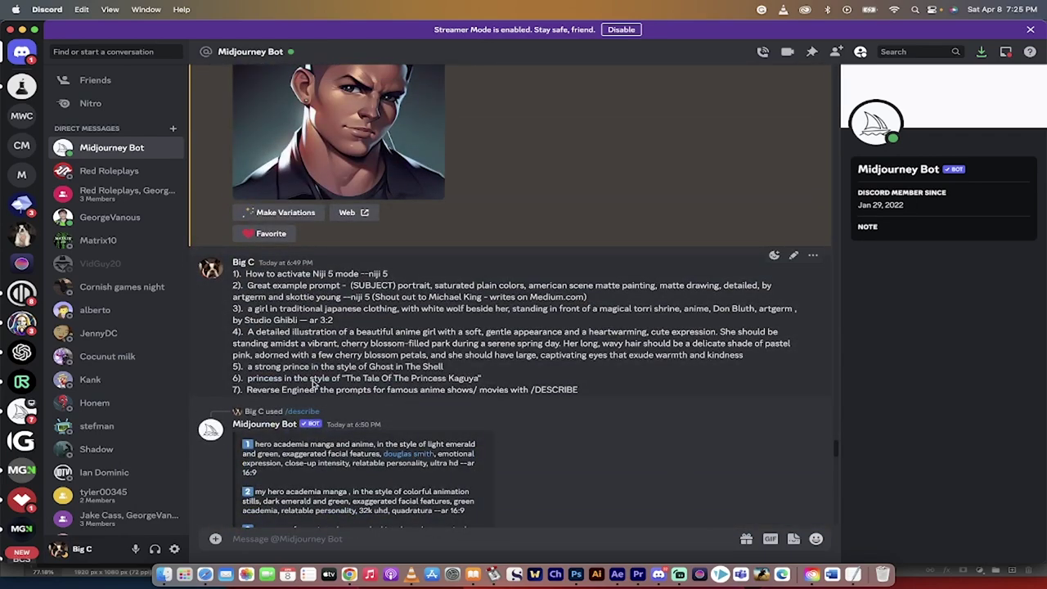
left_click_drag(443, 368, 246, 368)
key("super+c")
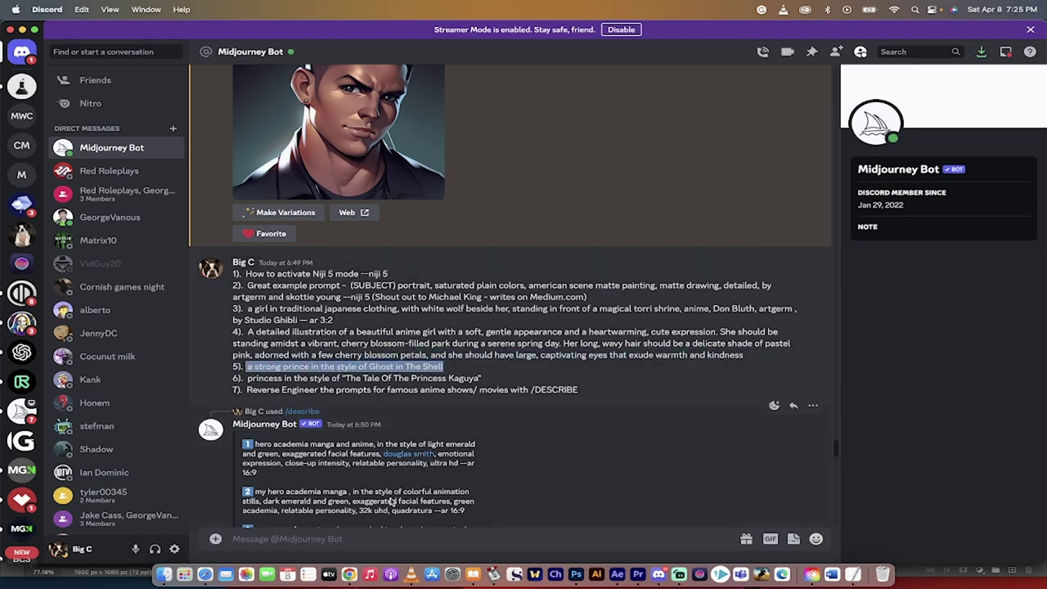
left_click(345, 540)
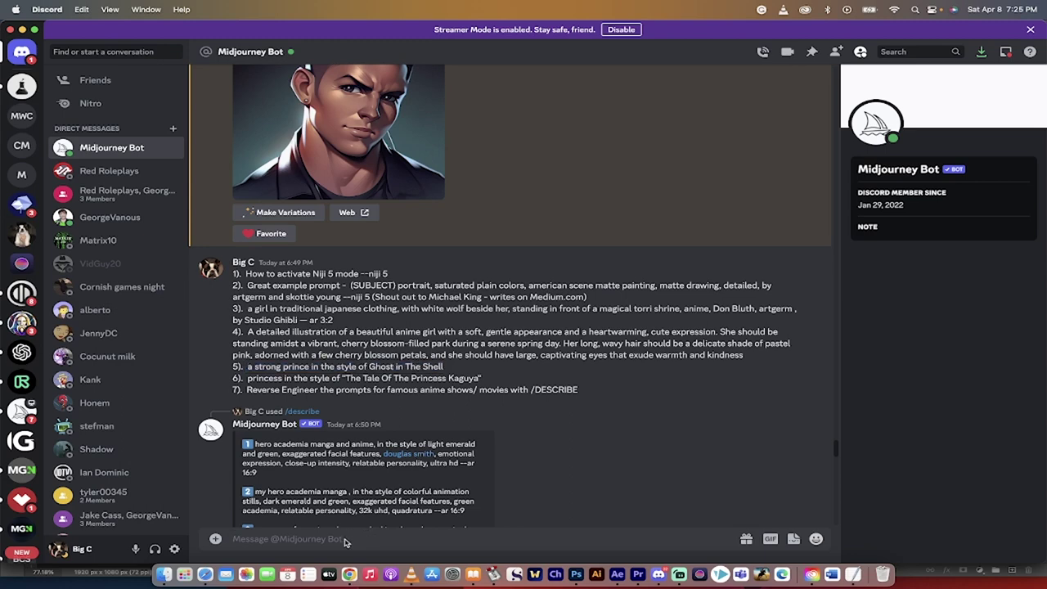
type("/imagine")
key("Return")
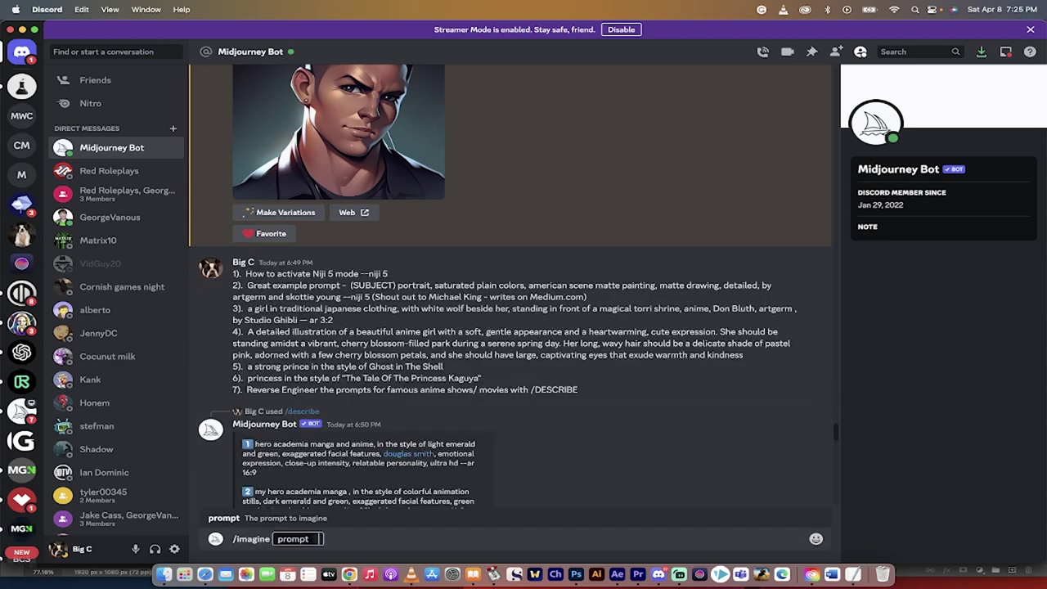
key("super+v")
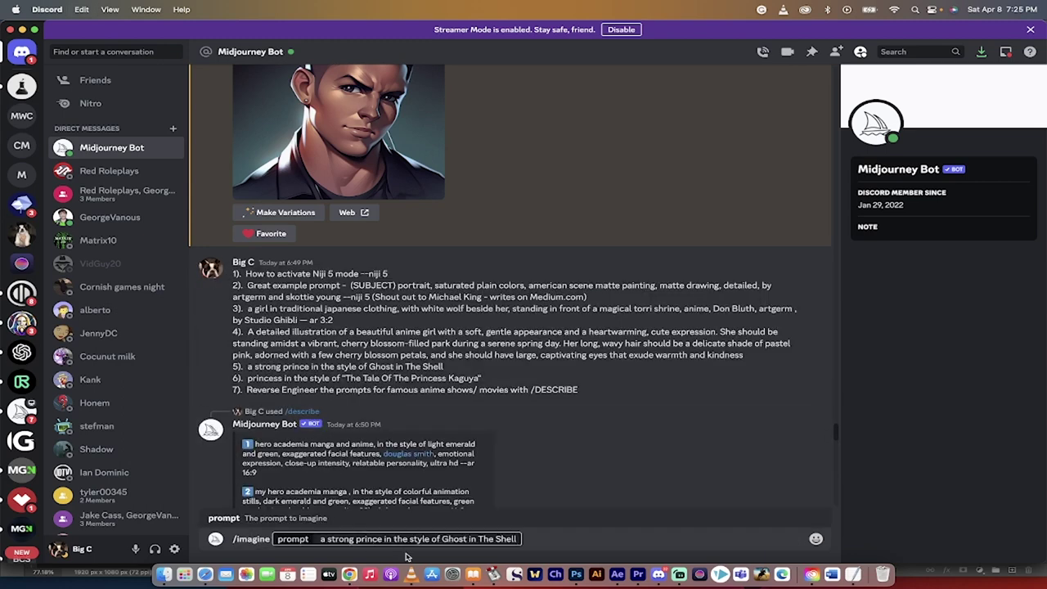
key("Return")
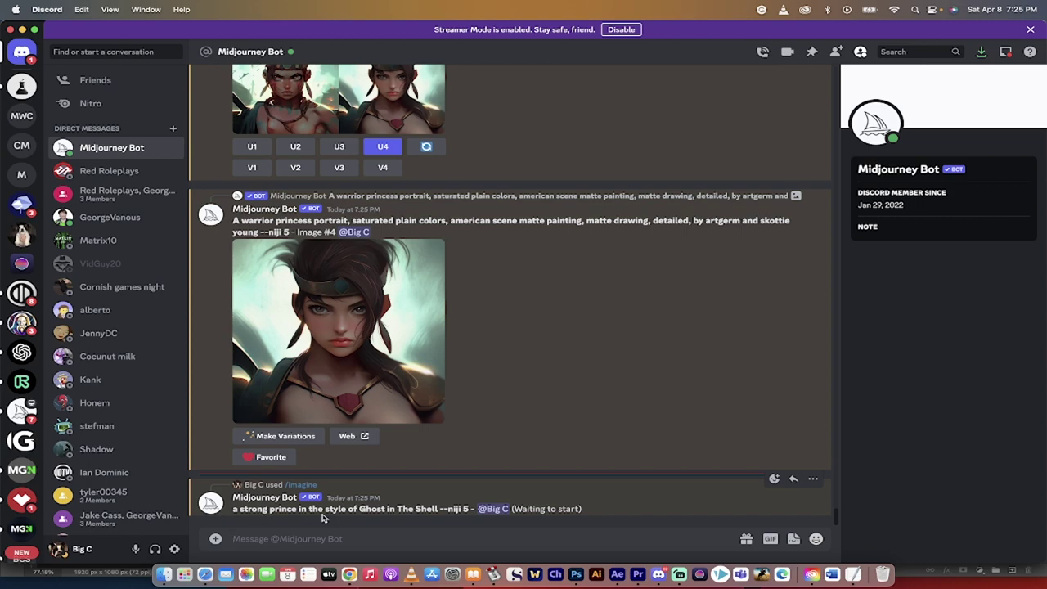
Scroll back to select the tip about reverse engineering anime prompts
scroll(527, 397, "up", 10)
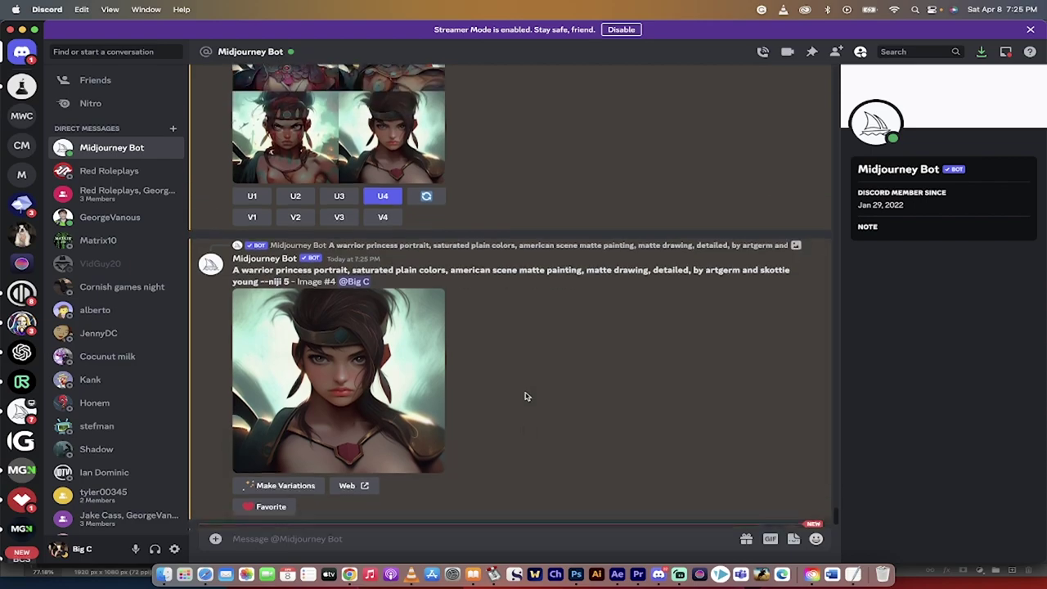
scroll(526, 397, "up", 15)
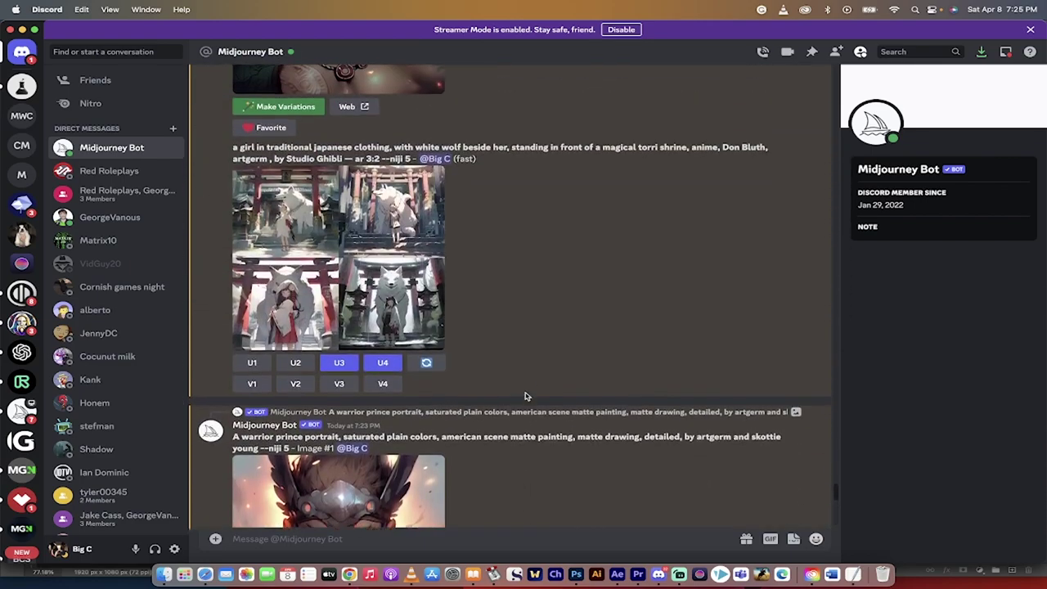
scroll(526, 397, "up", 15)
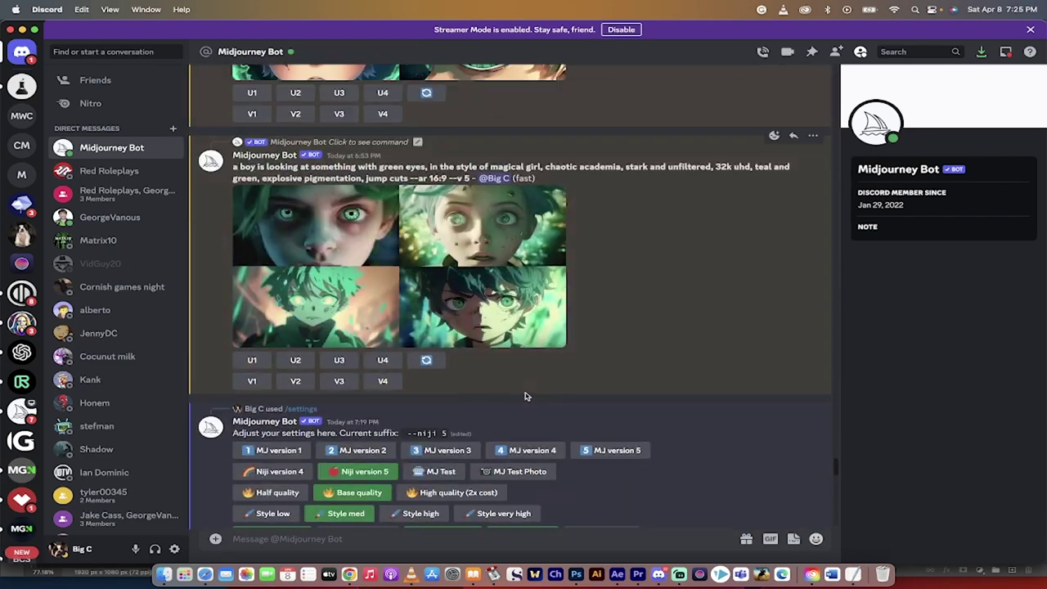
scroll(527, 397, "up", 5)
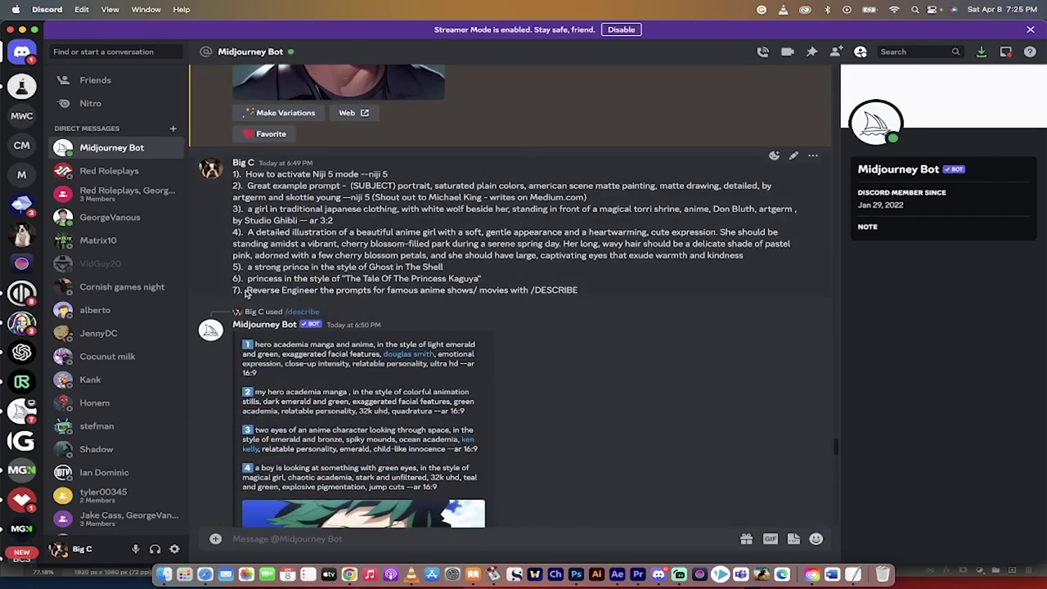
left_click_drag(245, 293, 579, 300)
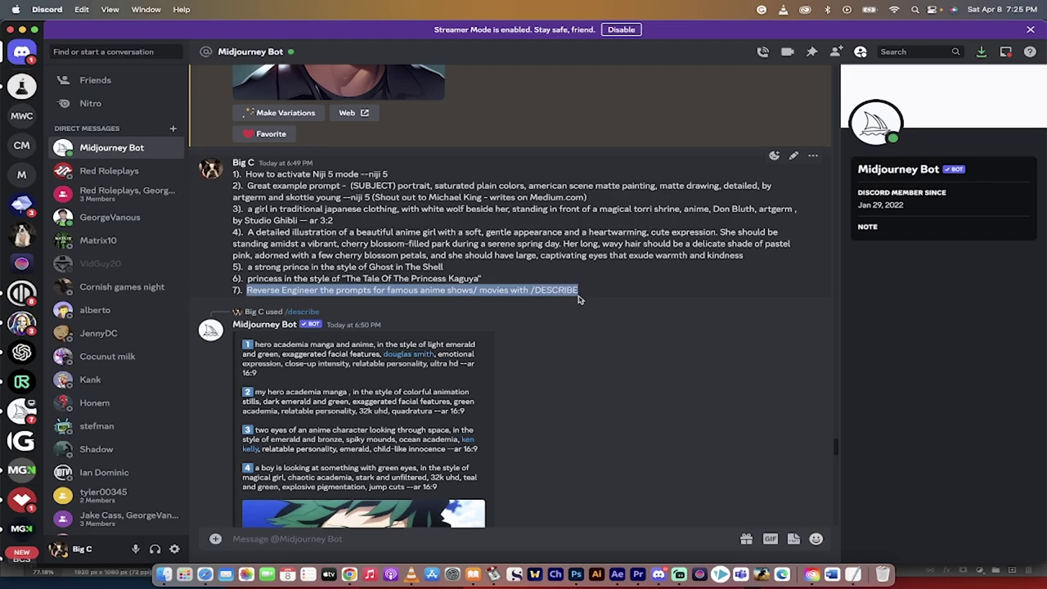
scroll(573, 336, "down", 20)
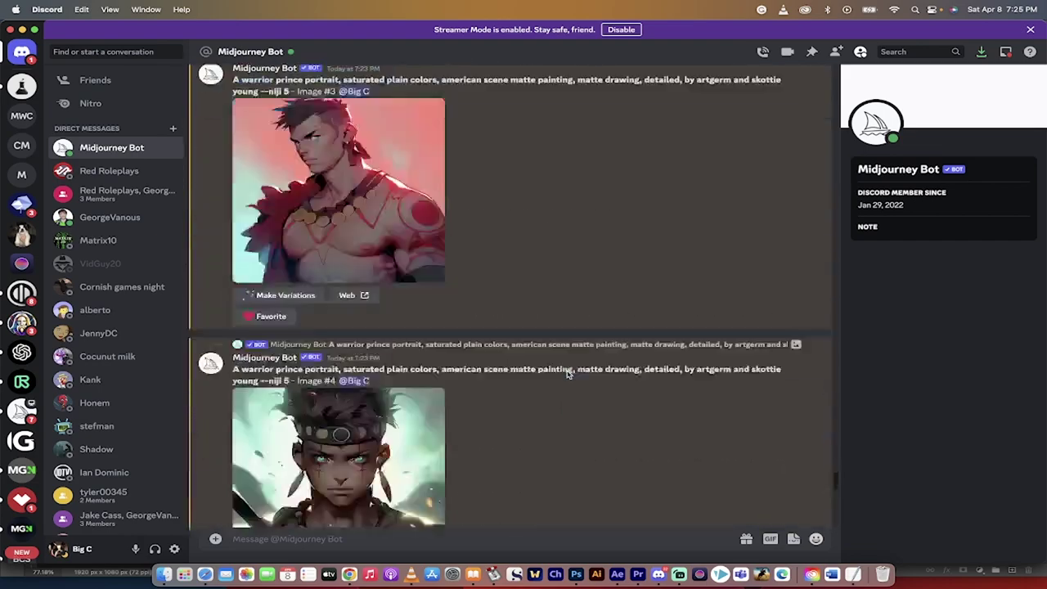
scroll(567, 372, "down", 20)
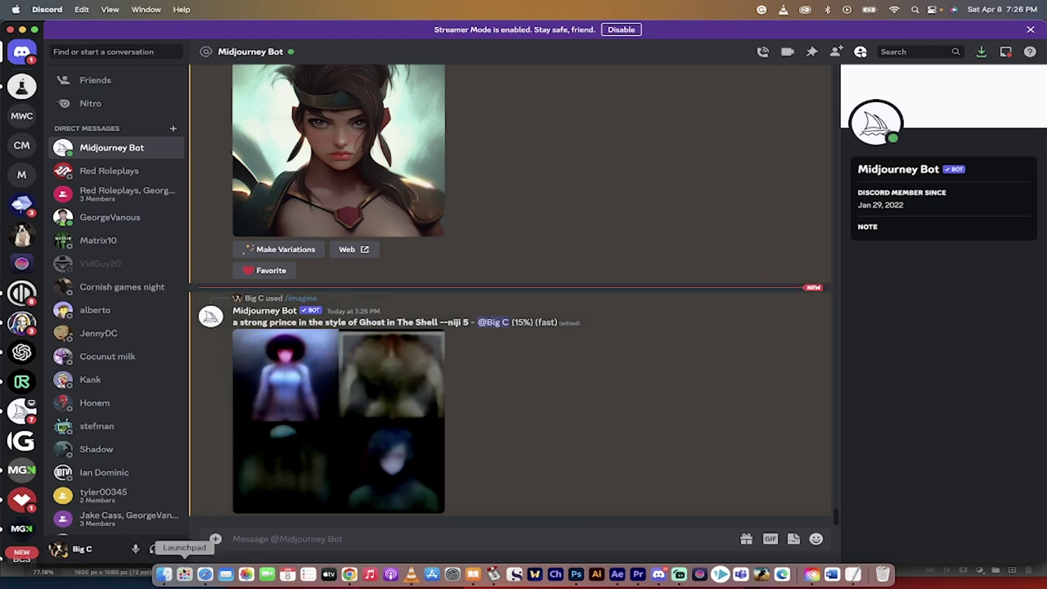
Send a /describe request with superhero.png attached from Pictures
left_click(164, 573)
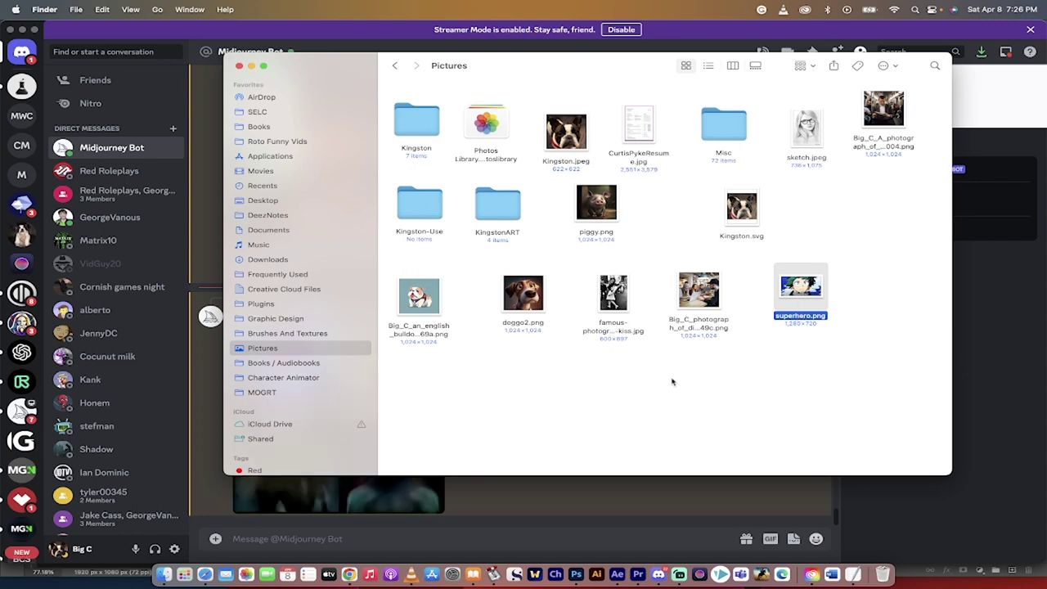
left_click(372, 540)
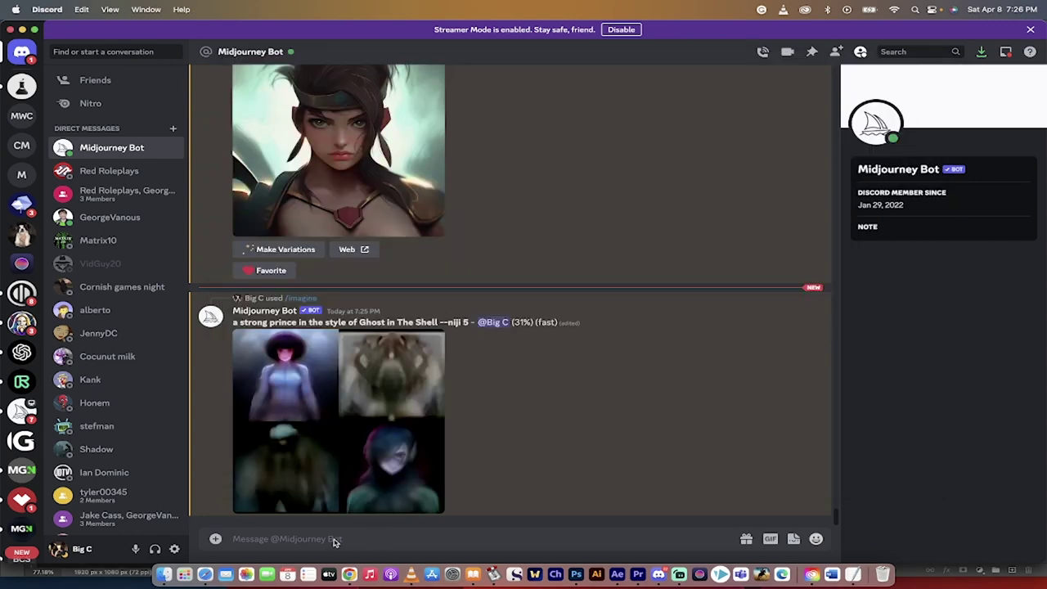
type("/desc")
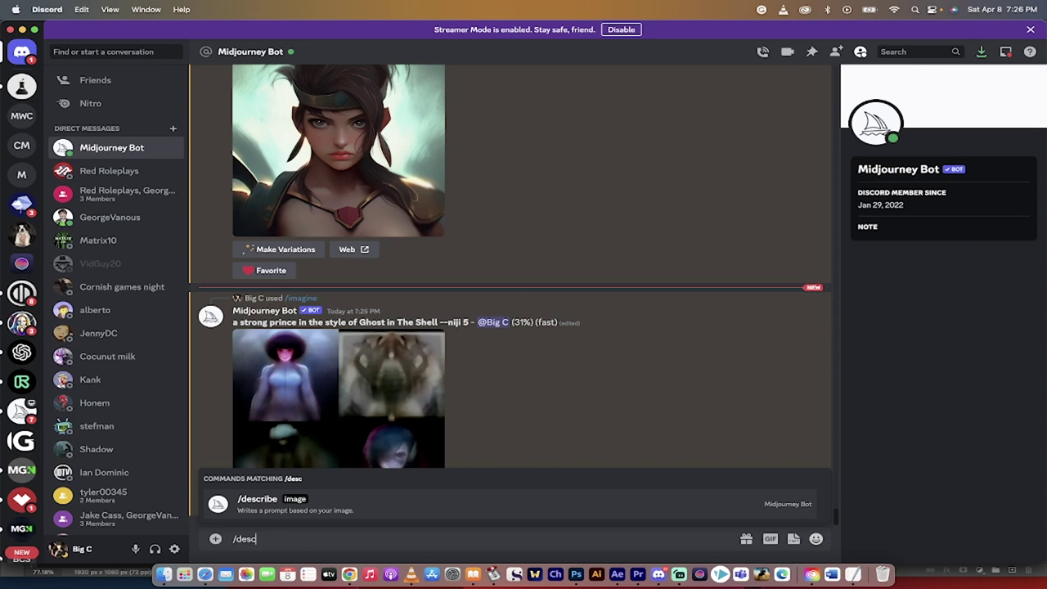
type("ribe")
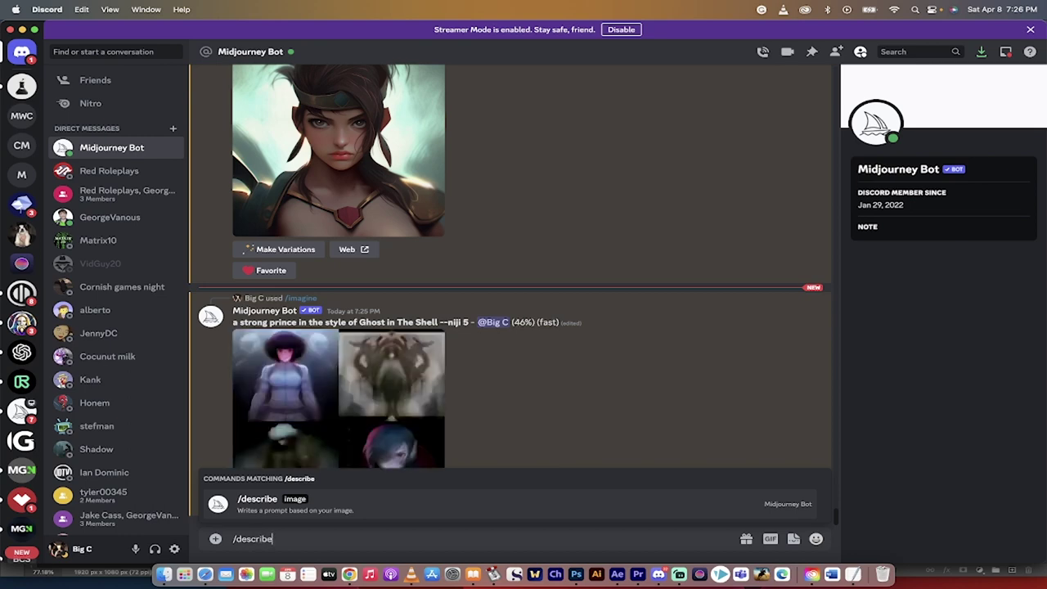
key("Return")
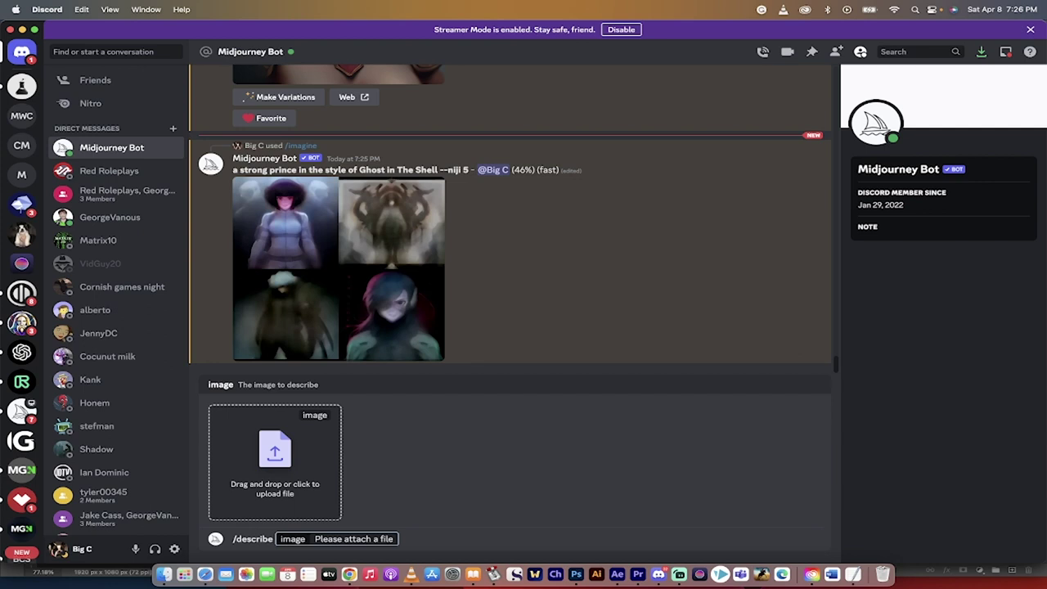
left_click(325, 495)
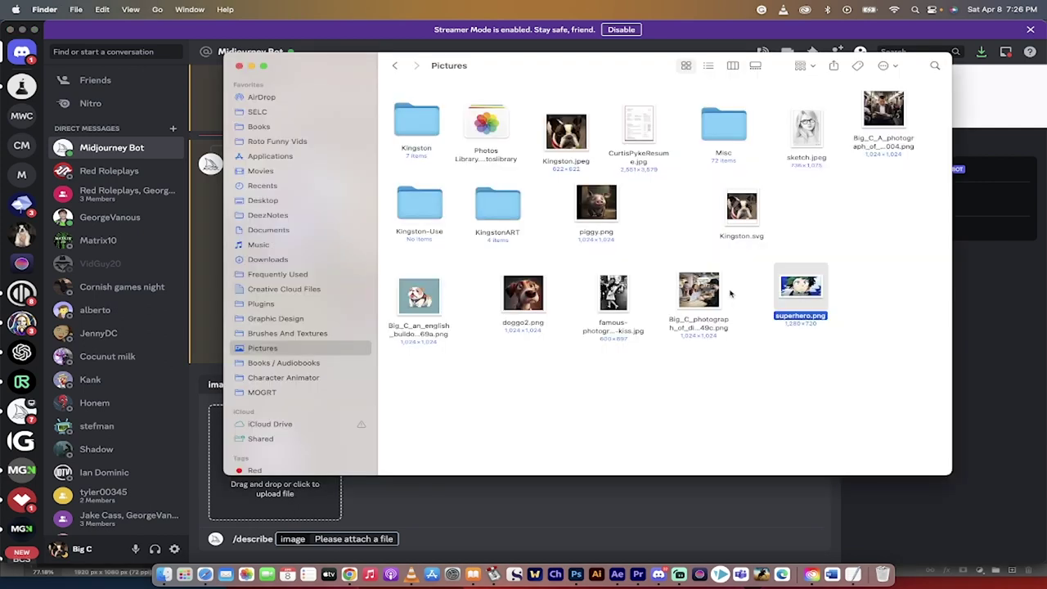
left_click_drag(781, 302, 341, 489)
key("Return")
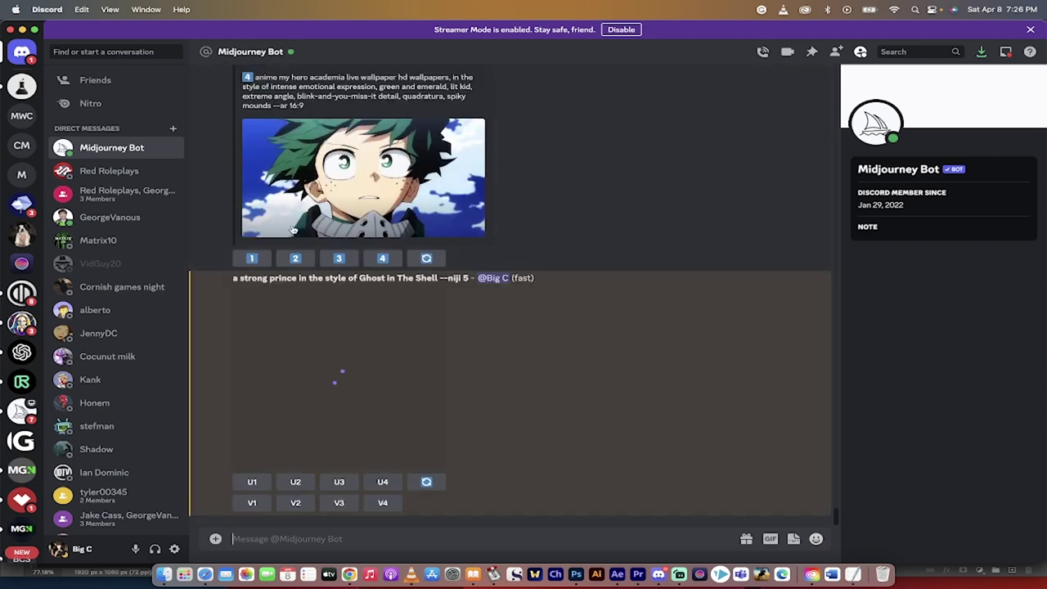
Submit describe suggestions 1, 2 and 3 through their Imagine This! dialogs
scroll(313, 211, "up", 3)
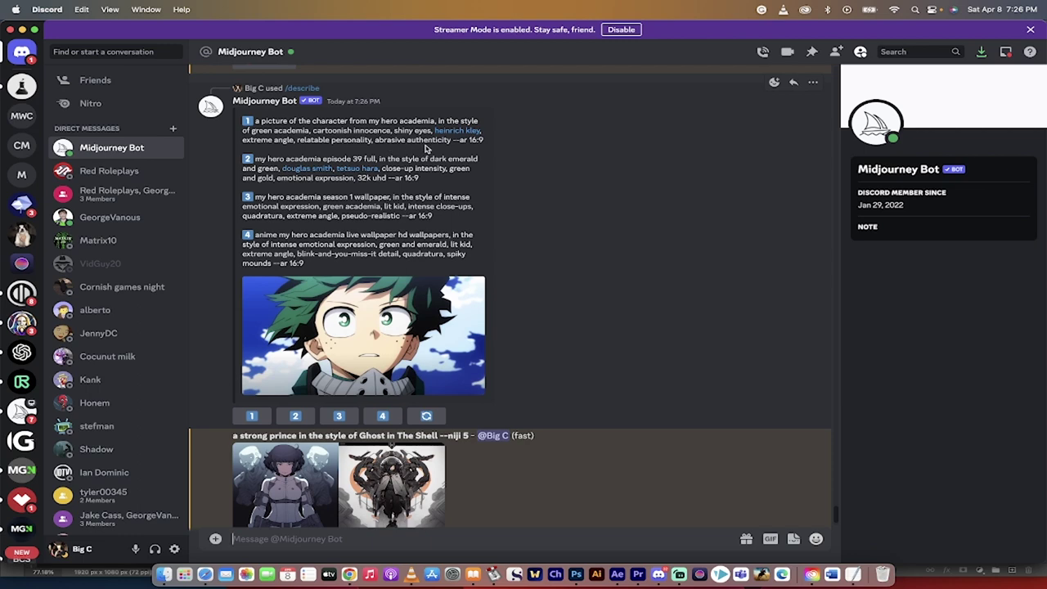
scroll(424, 148, "down", 1)
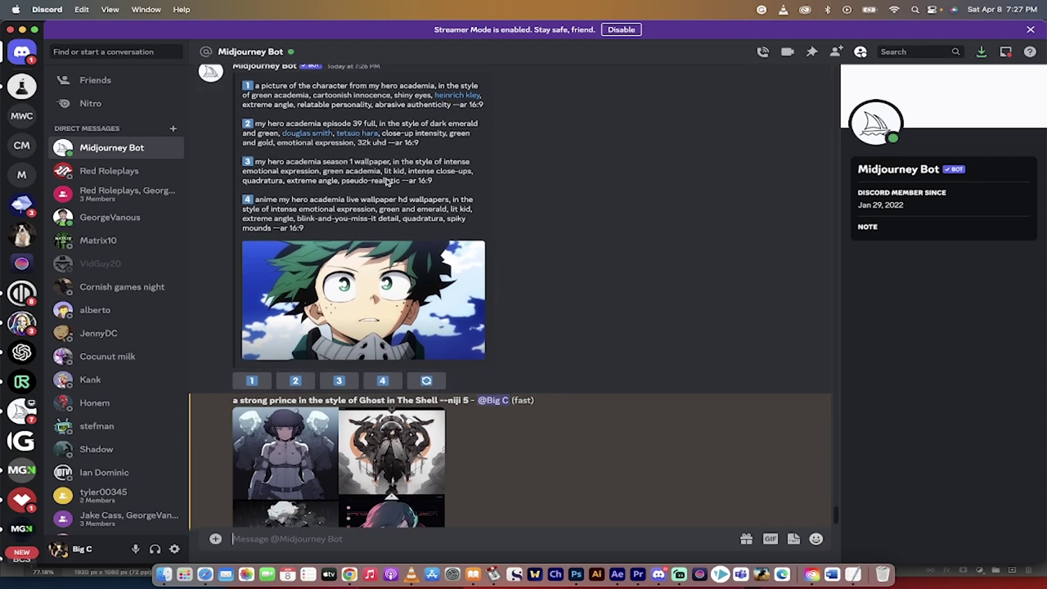
scroll(388, 186, "up", 2)
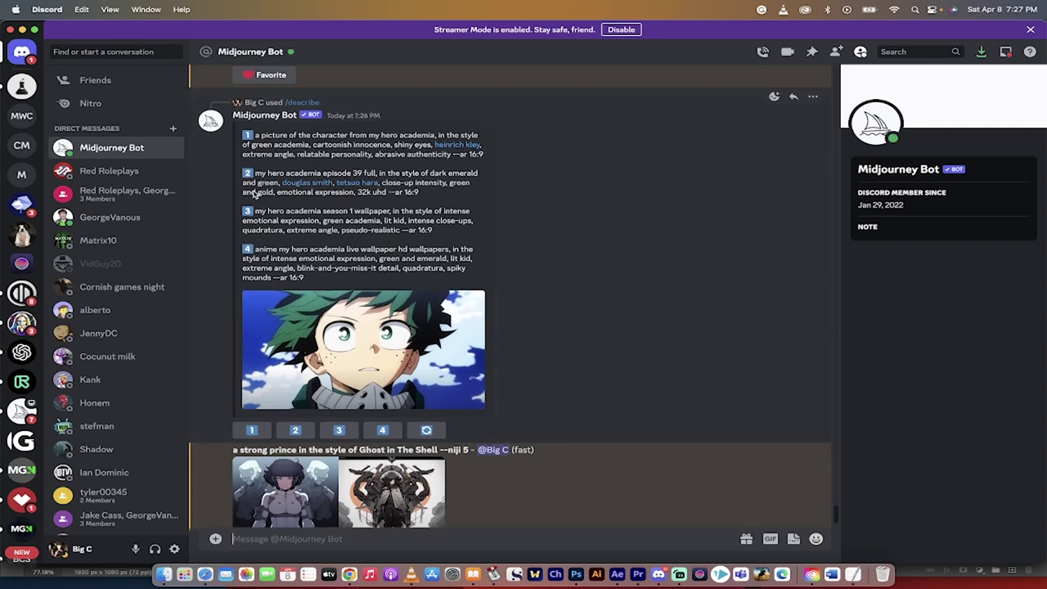
scroll(283, 224, "down", 4)
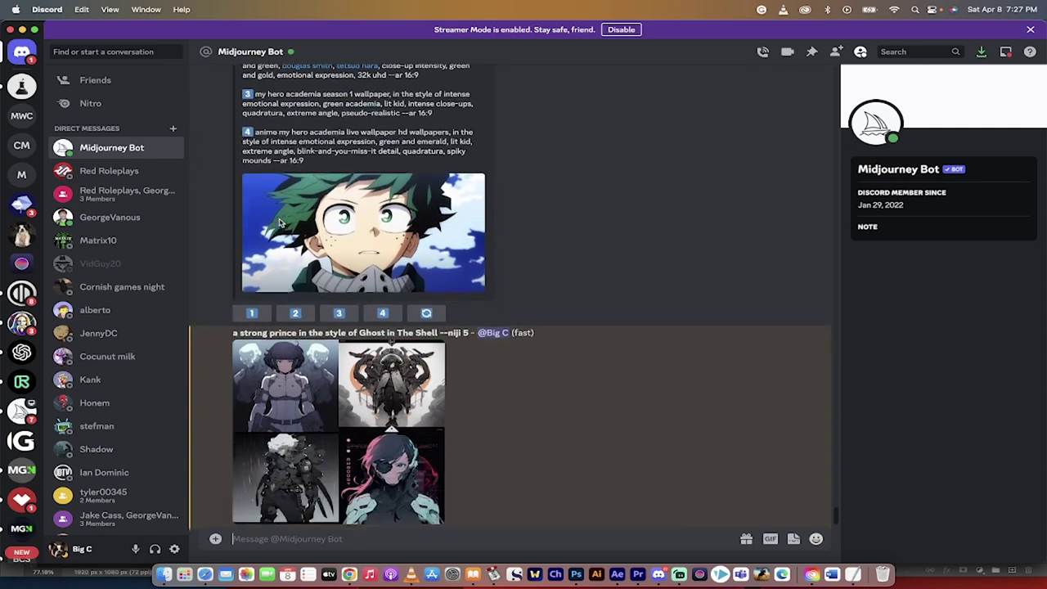
left_click(252, 304)
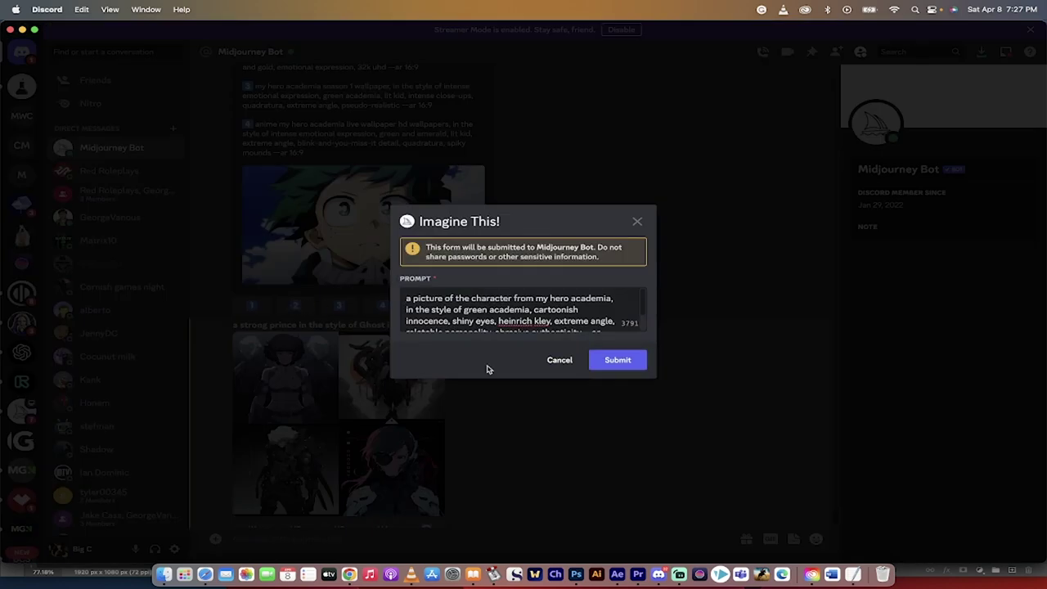
left_click(616, 363)
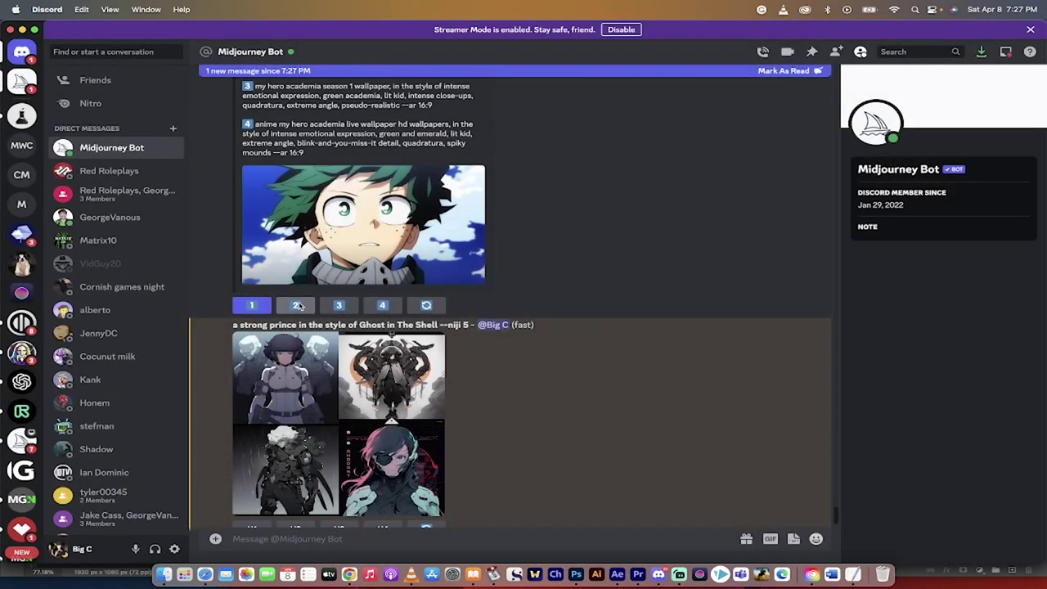
left_click(299, 305)
left_click(619, 364)
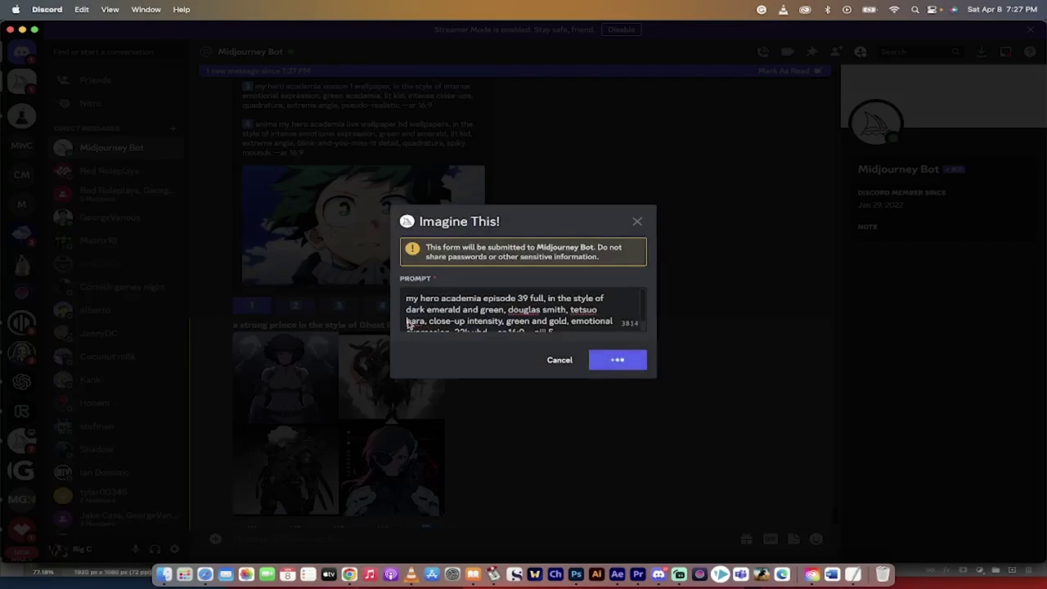
left_click(252, 305)
left_click(619, 368)
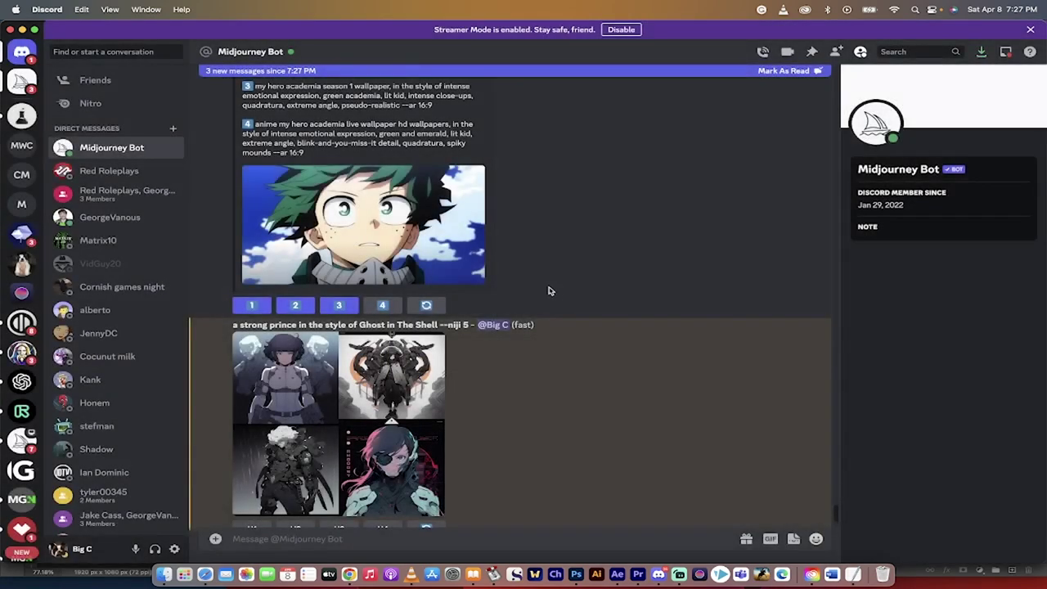
scroll(430, 225, "up", 3)
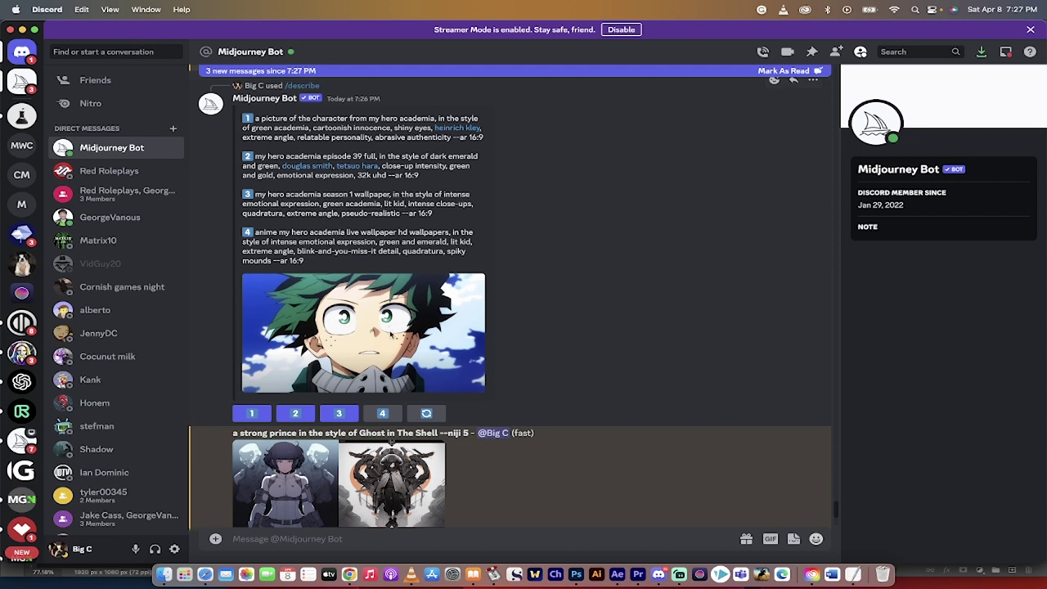
scroll(392, 334, "down", 3)
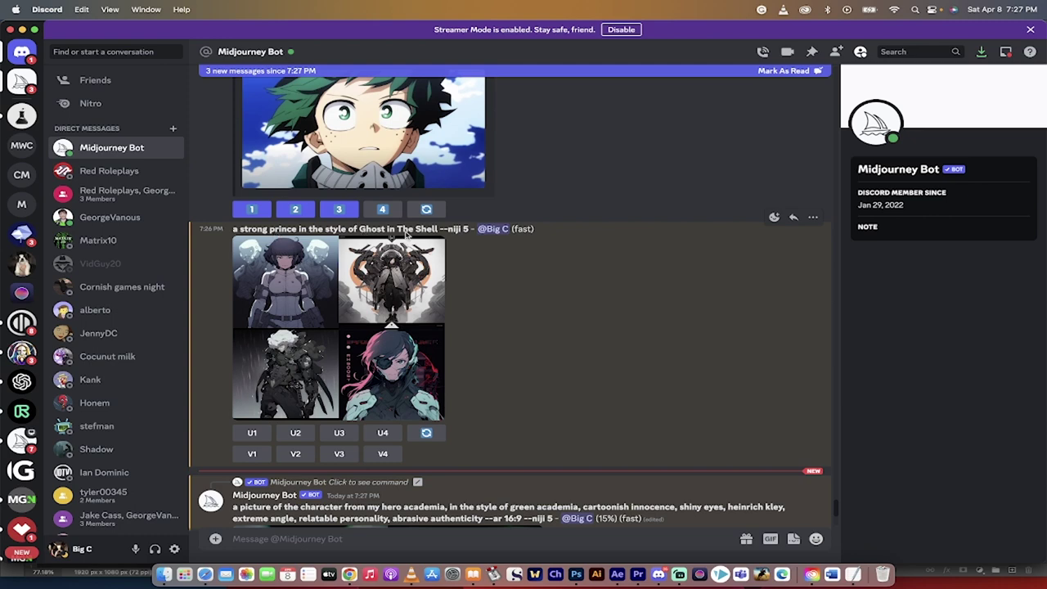
left_click(398, 391)
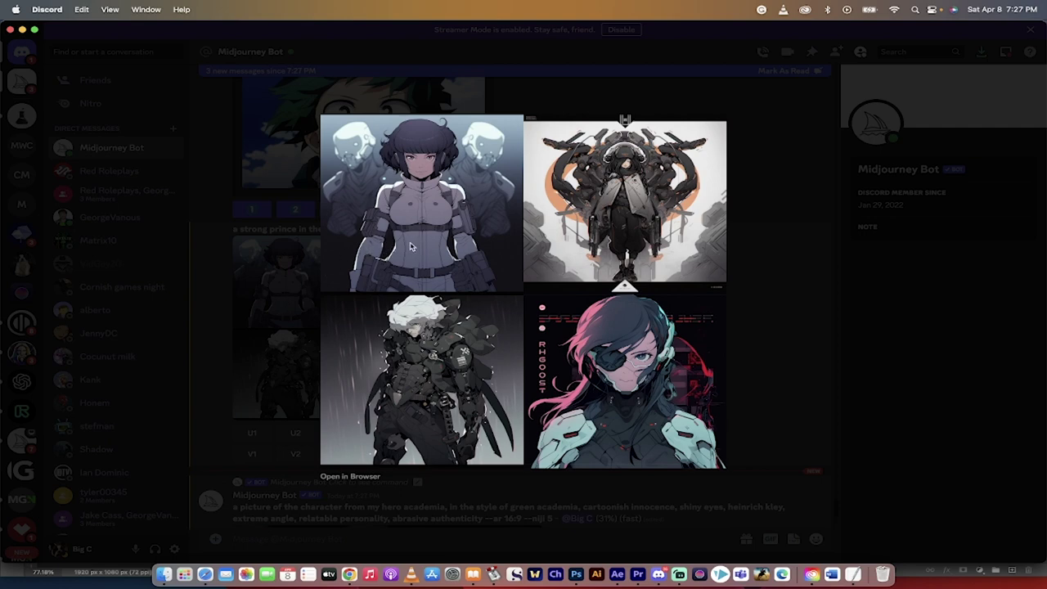
left_click(274, 309)
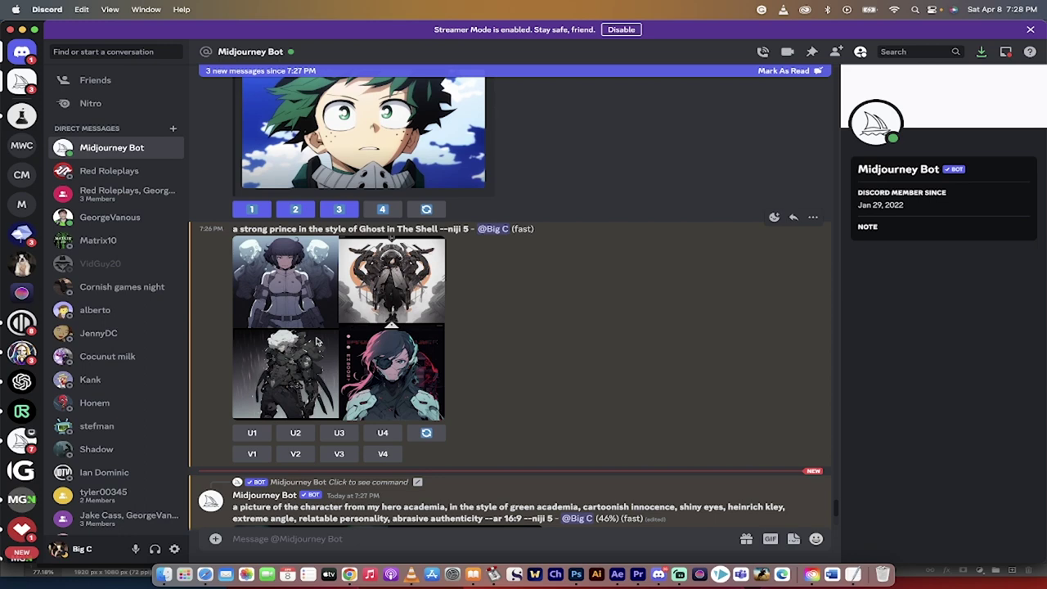
Upscale prince image #1 with U1 and submit a V4 remix variation of image #4
left_click(263, 433)
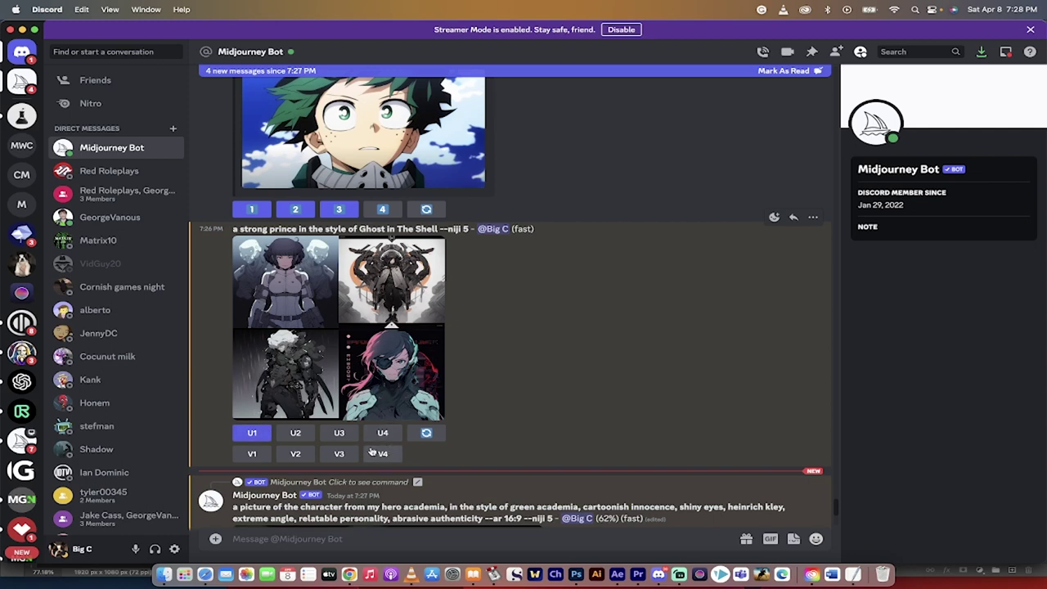
left_click(383, 456)
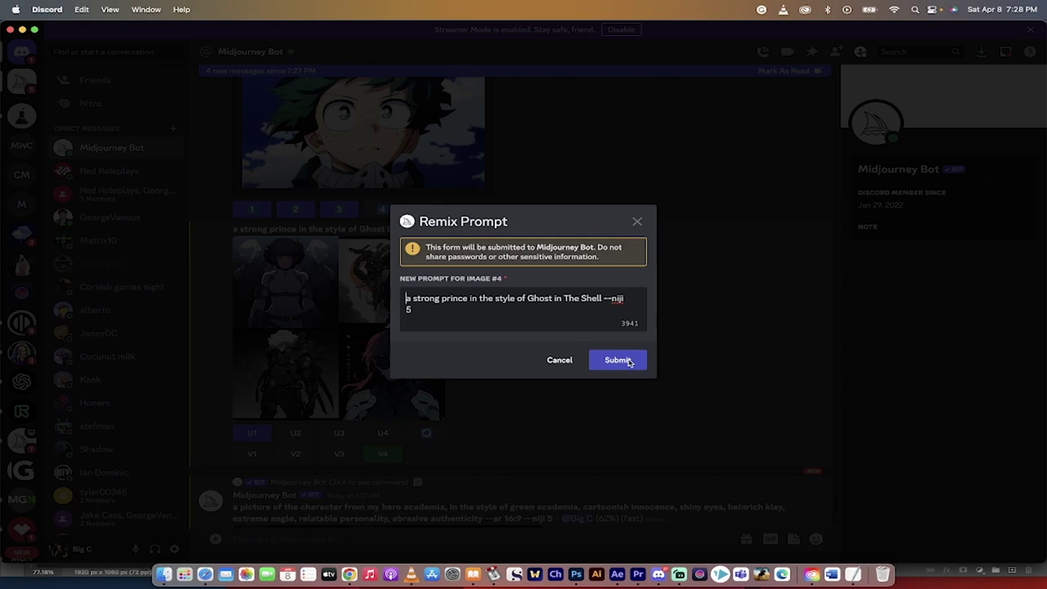
left_click(630, 362)
scroll(581, 417, "down", 10)
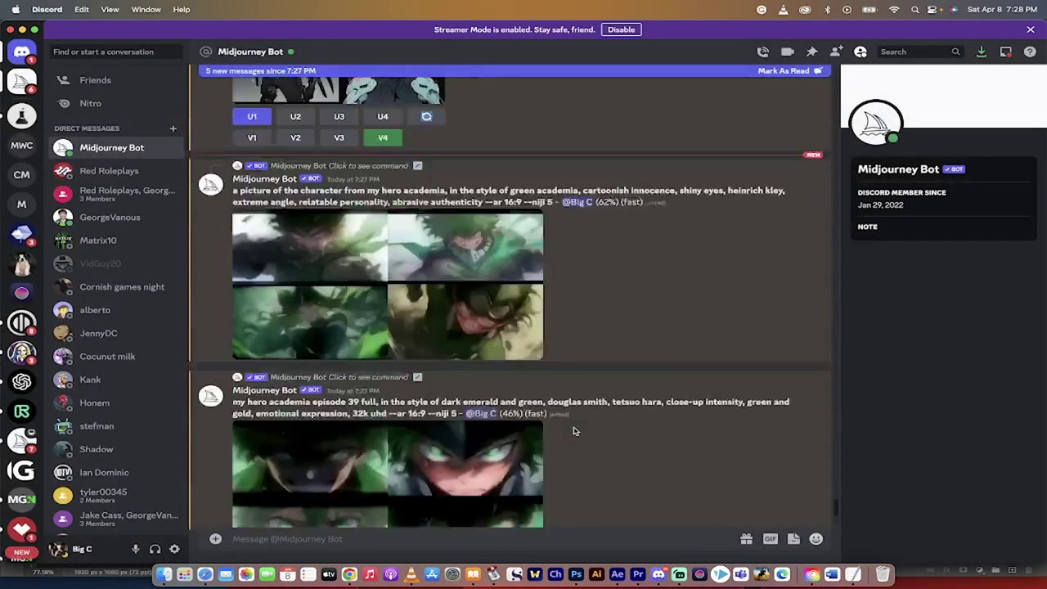
scroll(595, 347, "down", 10)
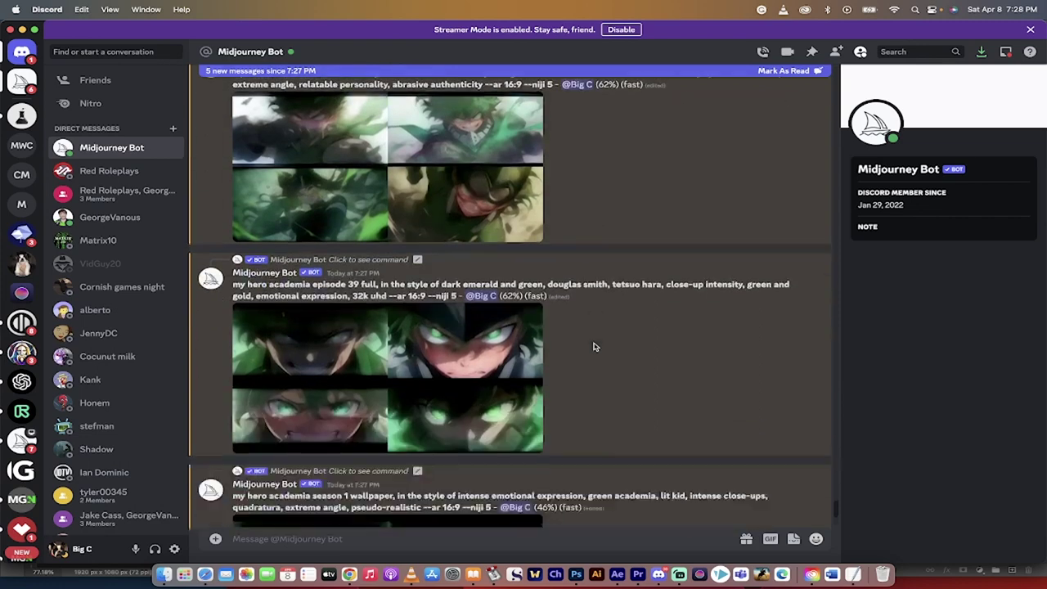
scroll(594, 347, "up", 8)
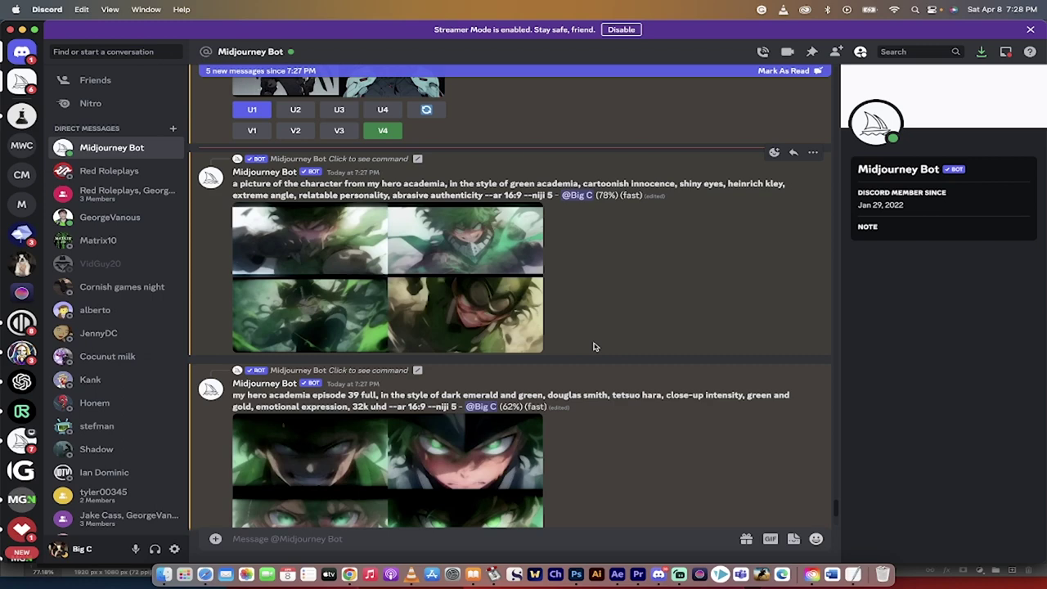
scroll(595, 347, "down", 12)
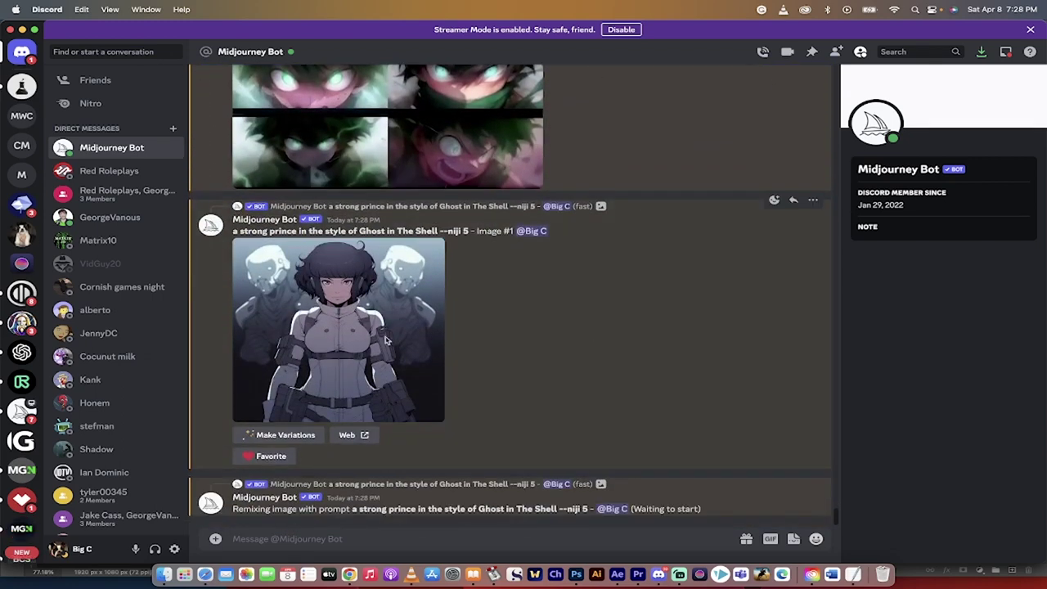
left_click(388, 340)
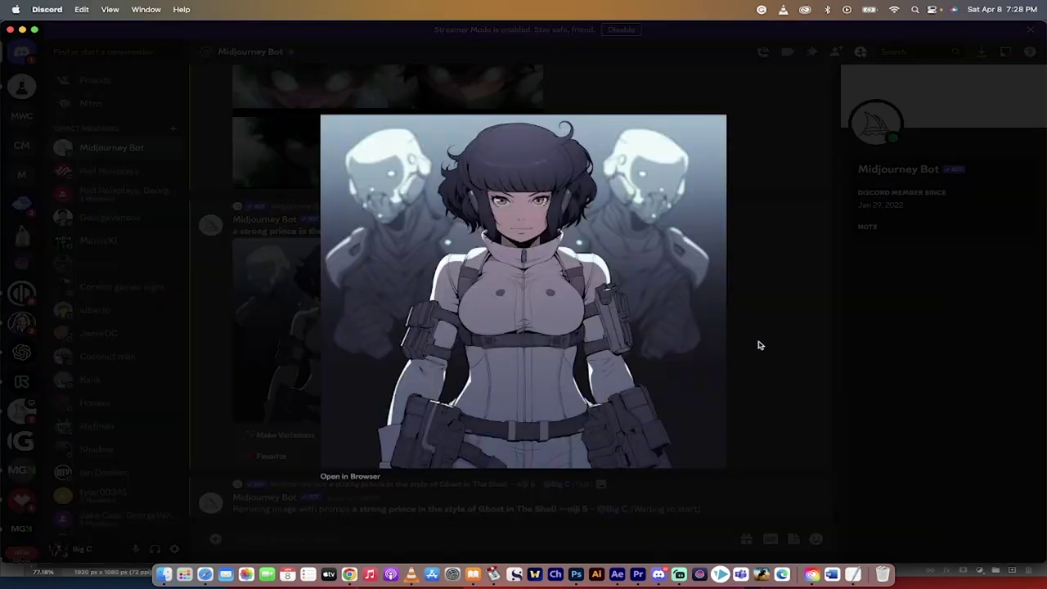
left_click(758, 345)
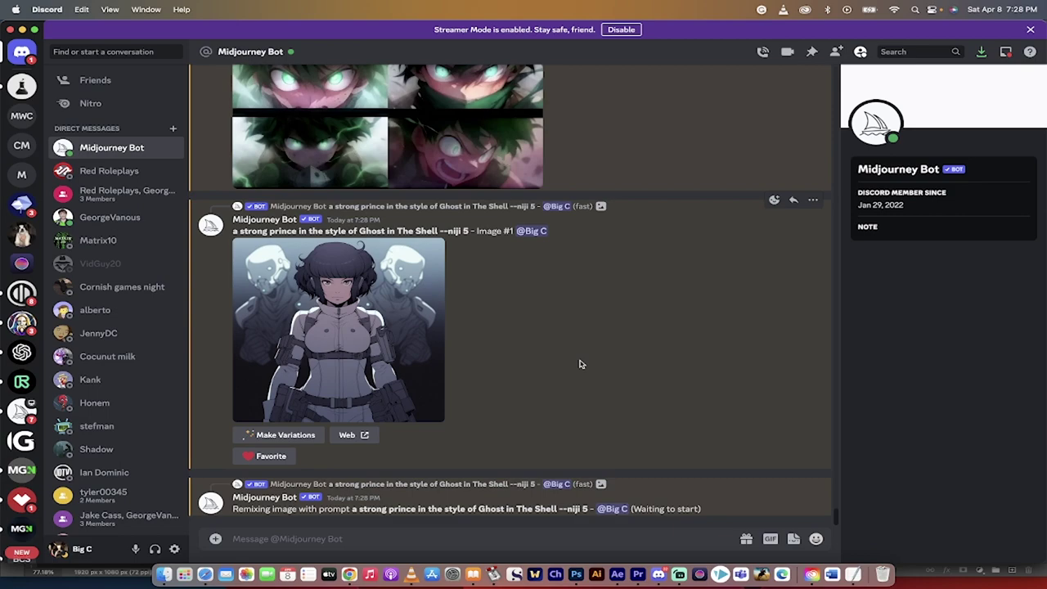
scroll(580, 364, "up", 5)
scroll(580, 364, "up", 3)
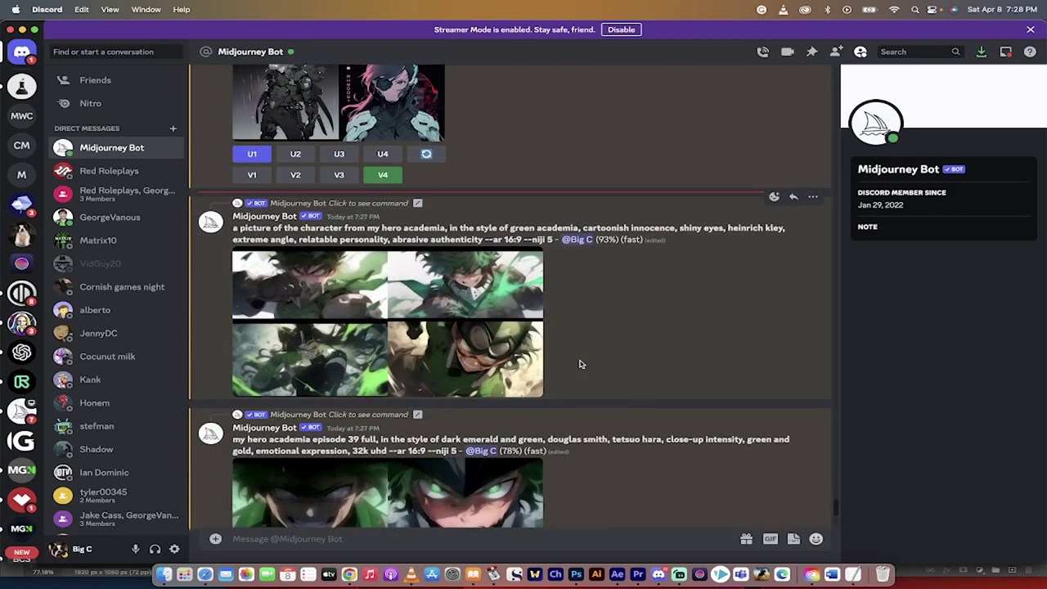
scroll(471, 353, "up", 1)
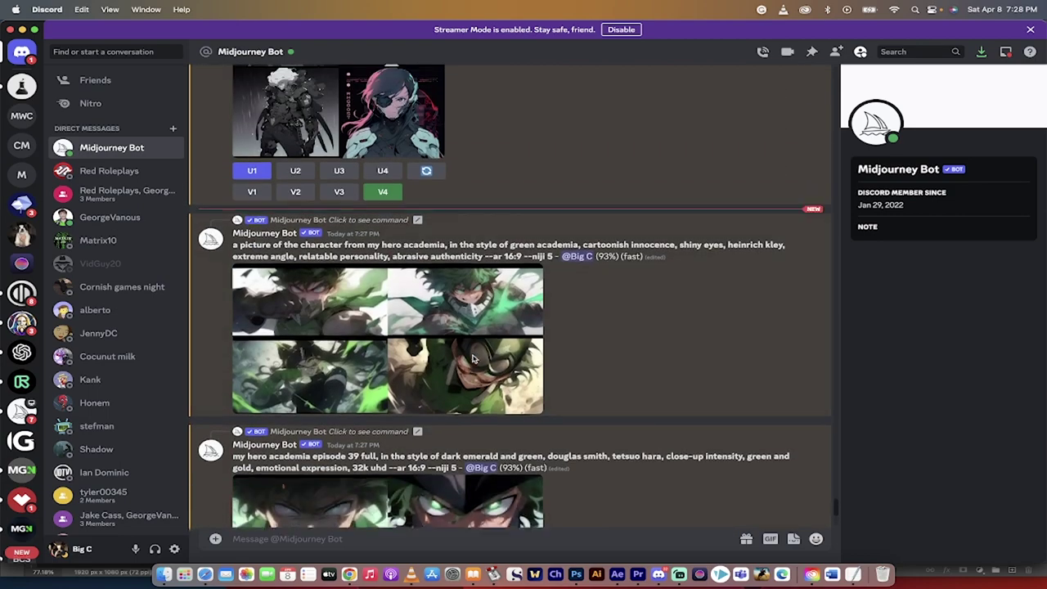
left_click(464, 335)
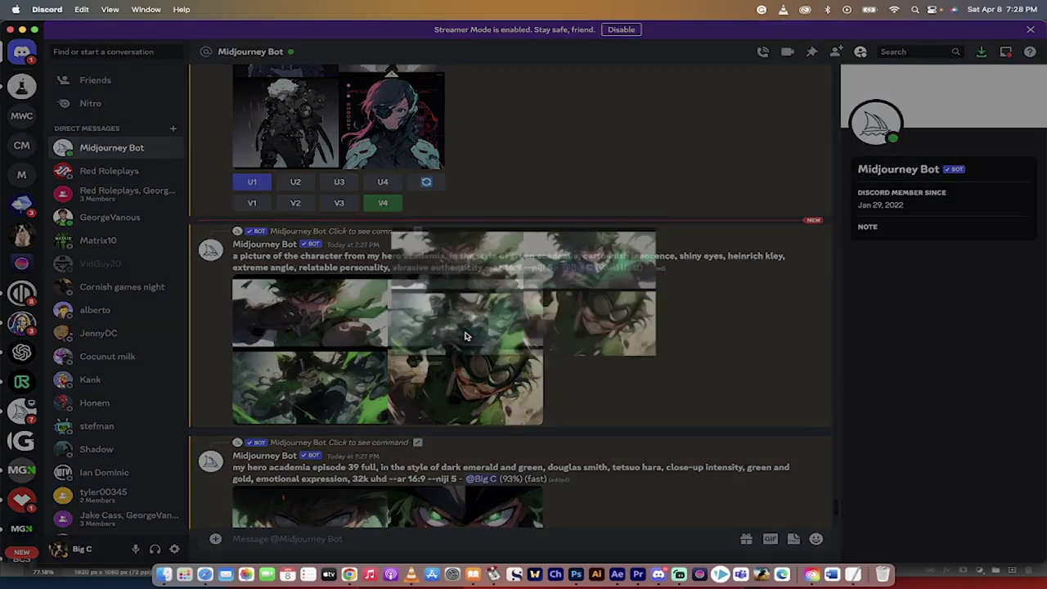
left_click(586, 407)
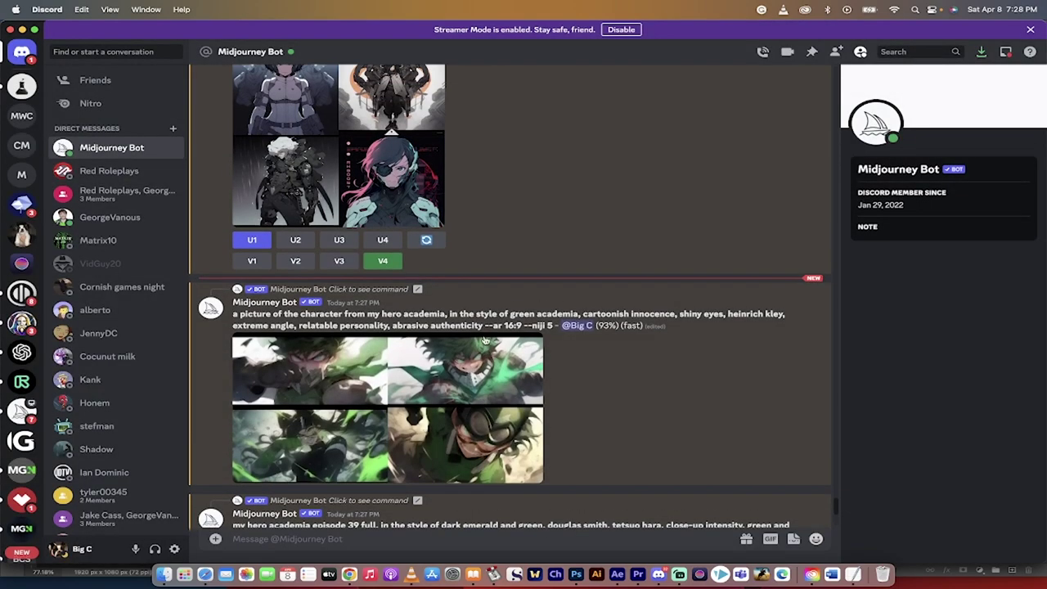
left_click(485, 341)
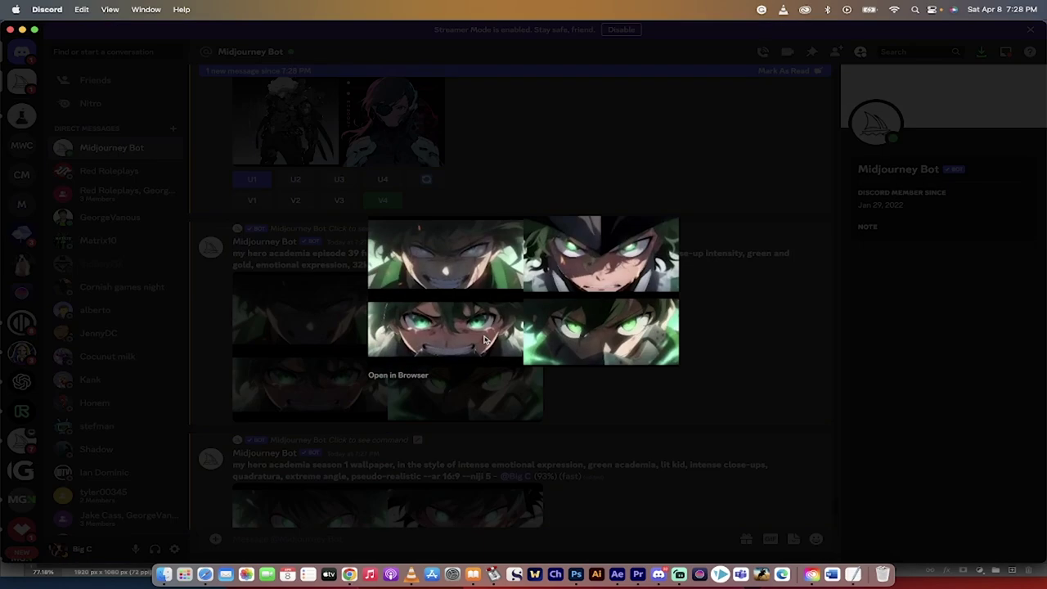
left_click(612, 412)
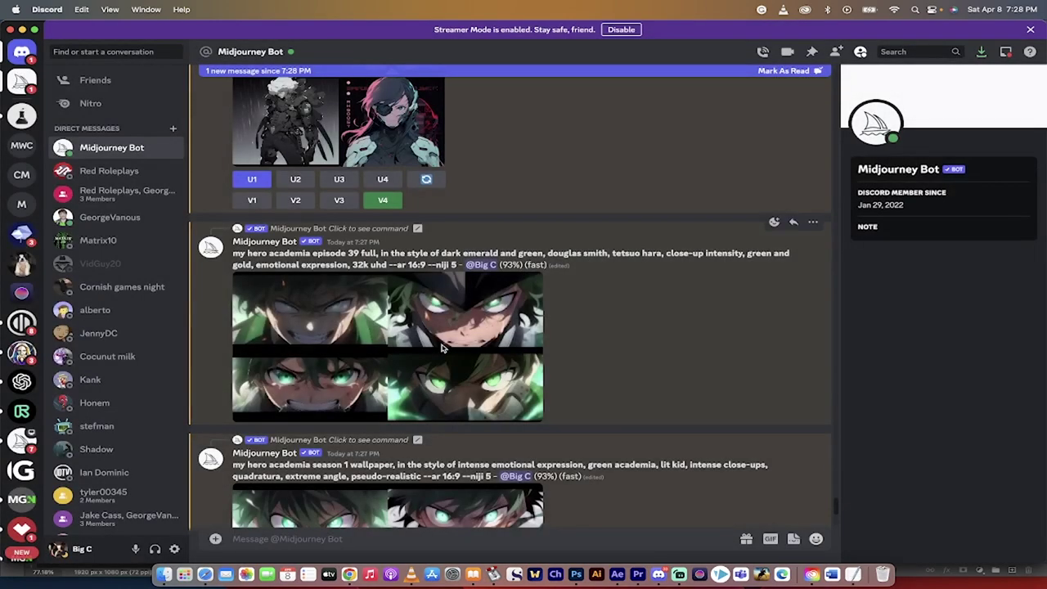
scroll(464, 397, "down", 3)
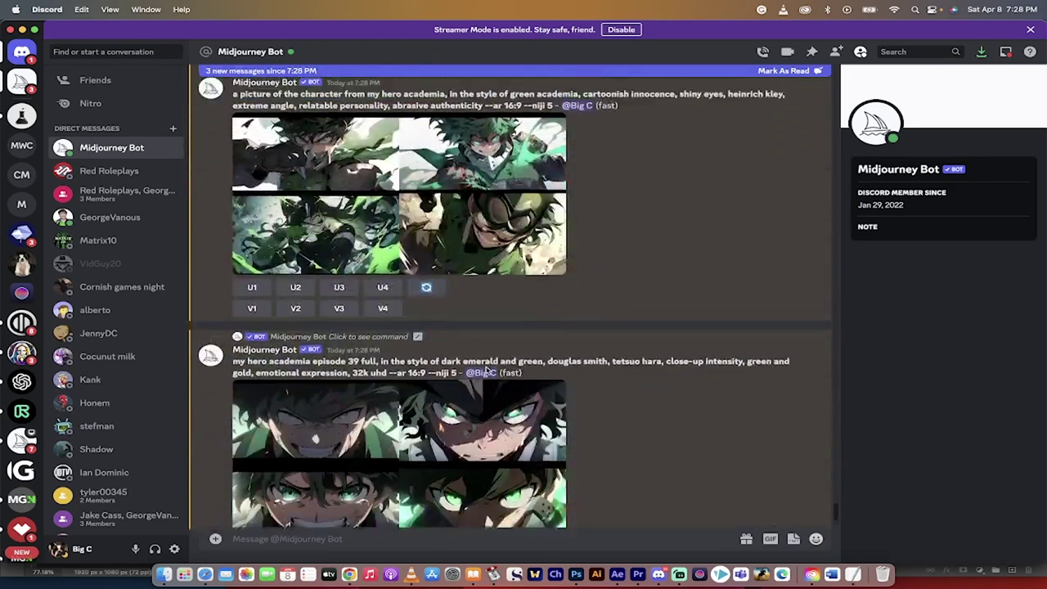
left_click(494, 301)
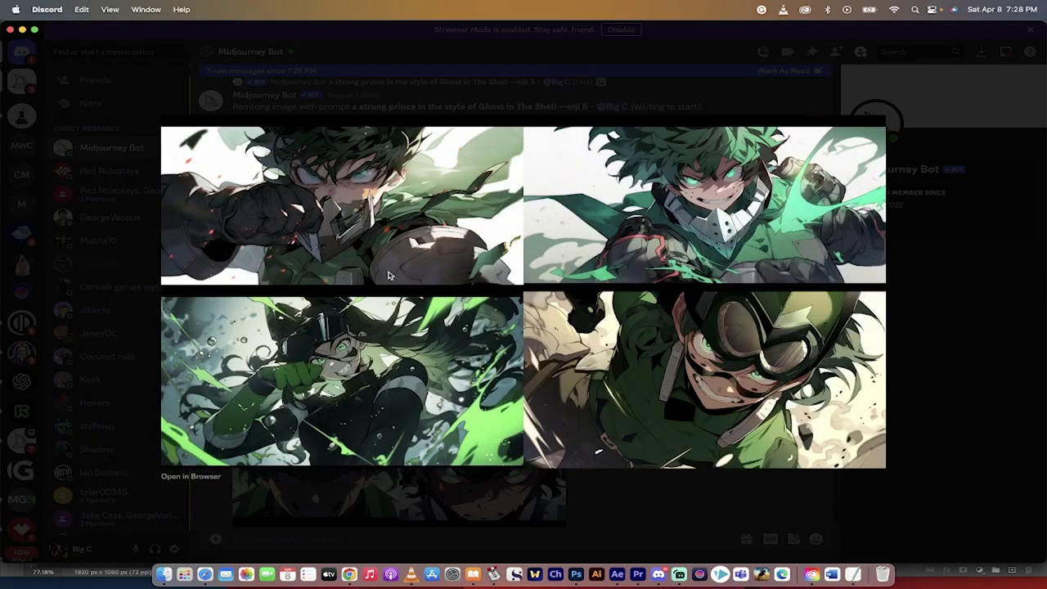
left_click(457, 504)
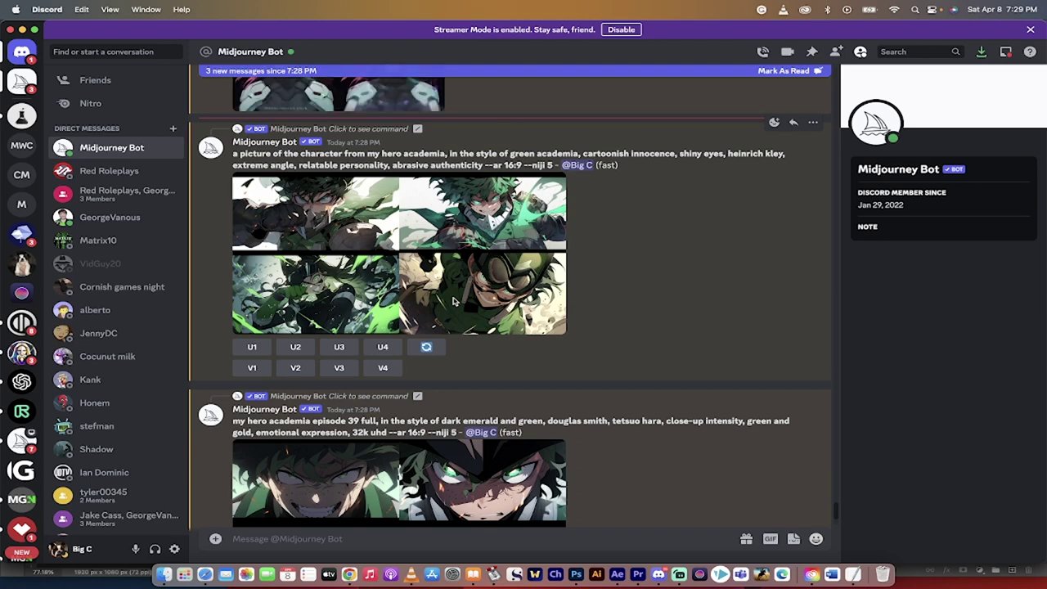
scroll(454, 302, "down", 3)
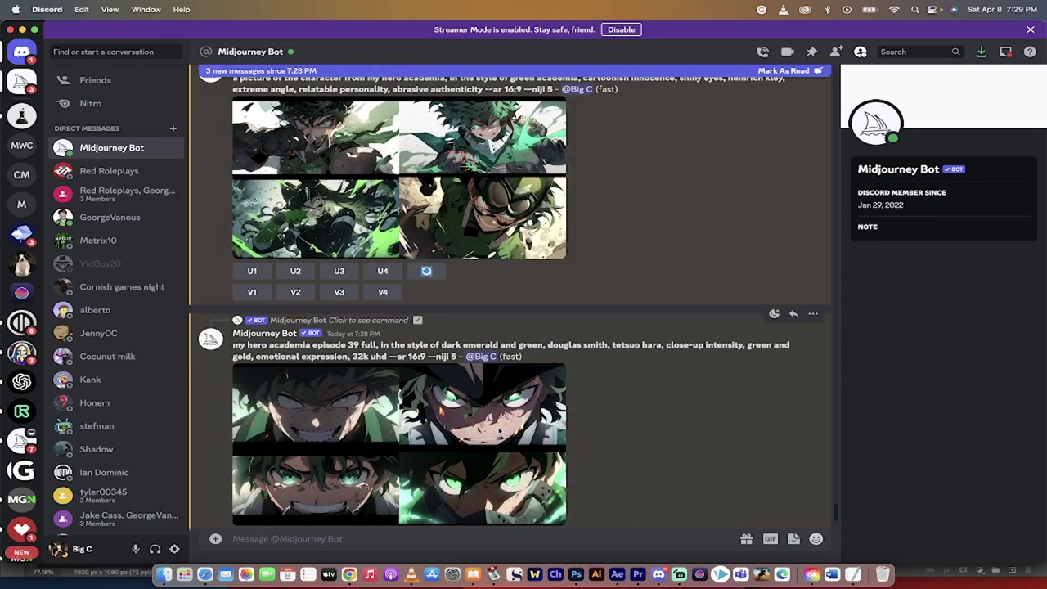
left_click(501, 432)
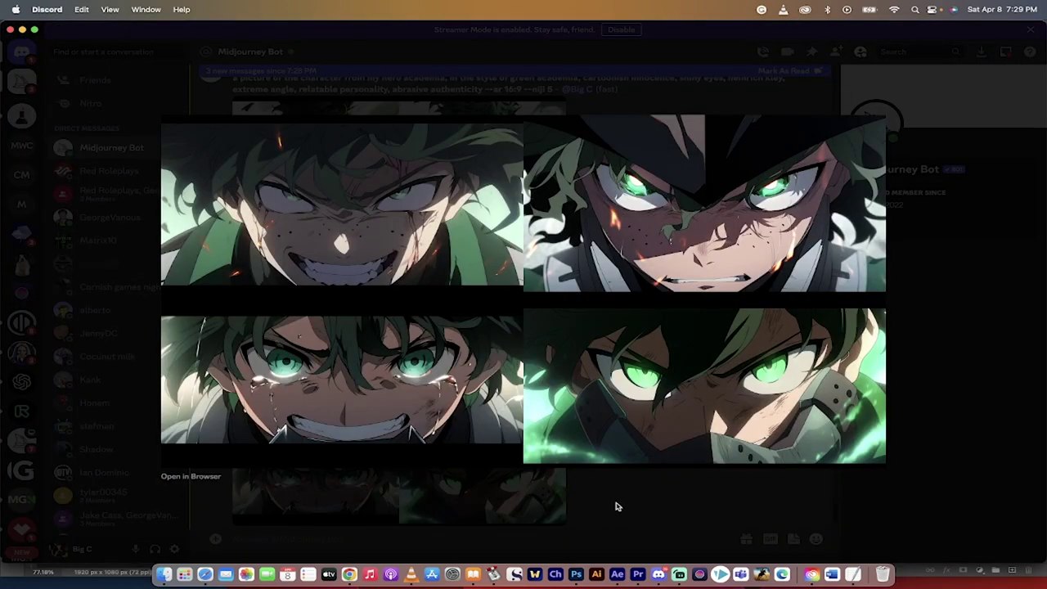
left_click(618, 507)
scroll(584, 456, "down", 5)
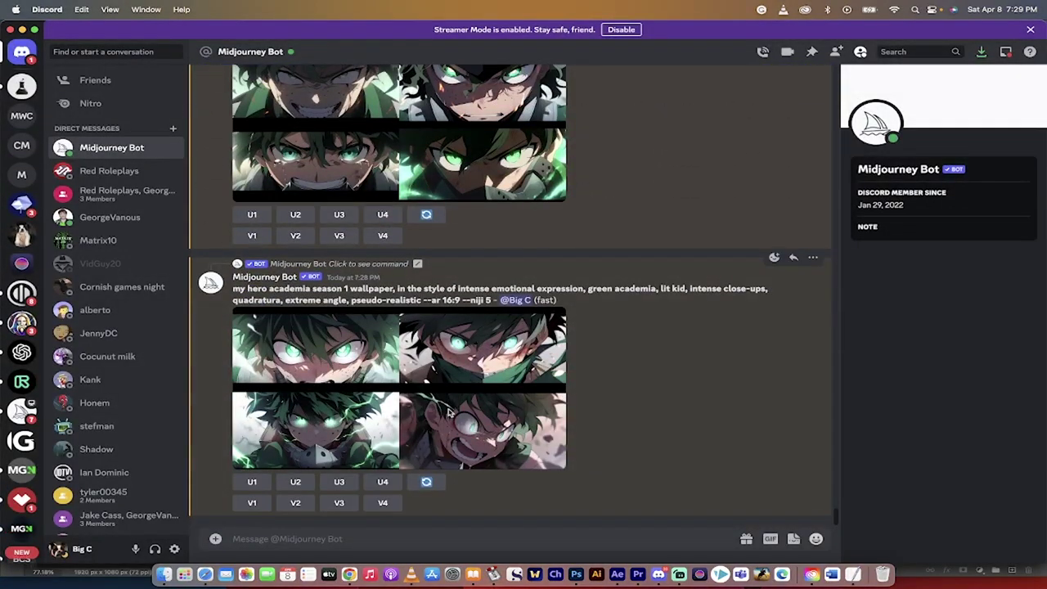
left_click(449, 413)
left_click(619, 510)
scroll(627, 401, "up", 5)
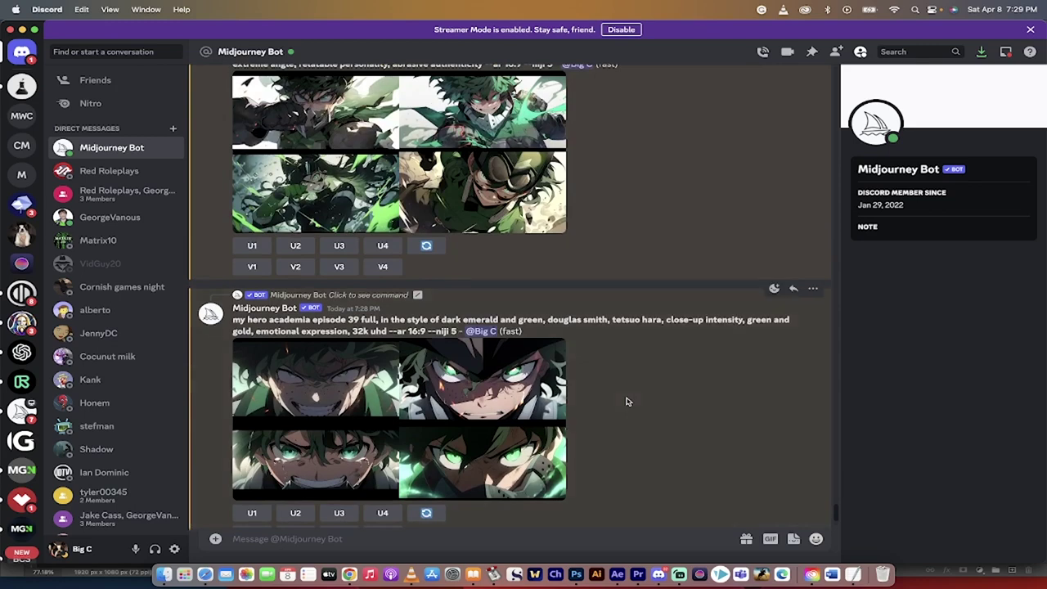